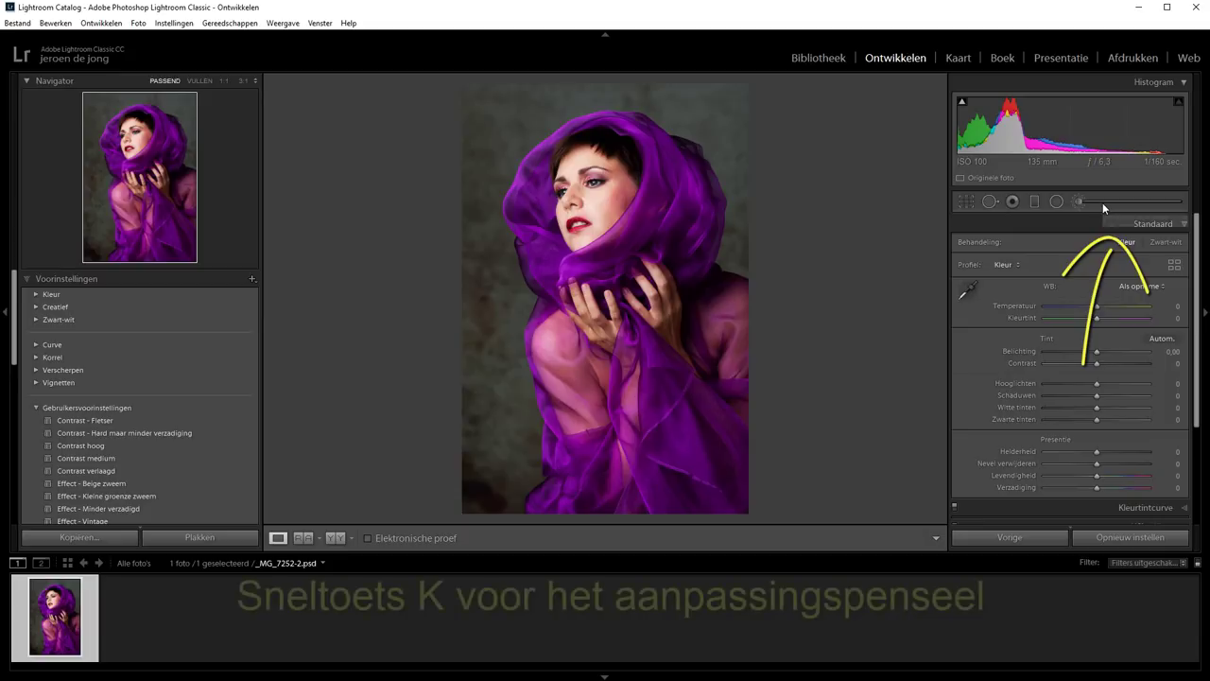
Start an Adjustment Brush mask with 'Geselecteerde maskeroverlay tonen' switched on.
key("k")
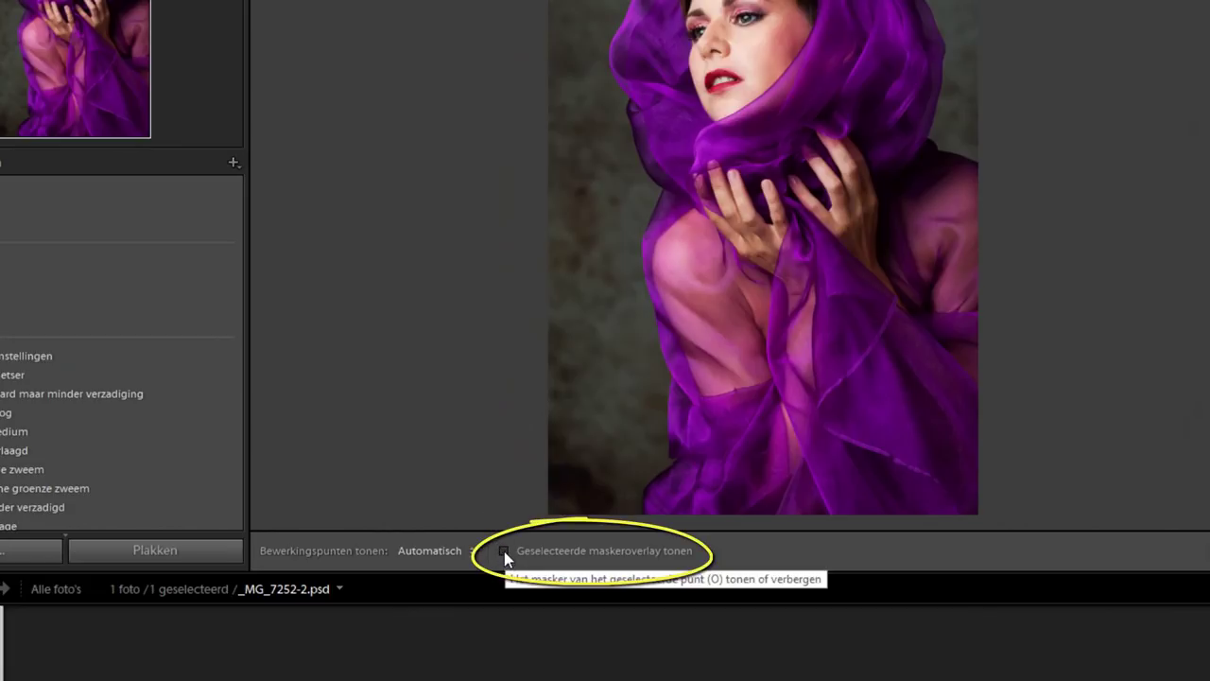
left_click(503, 550)
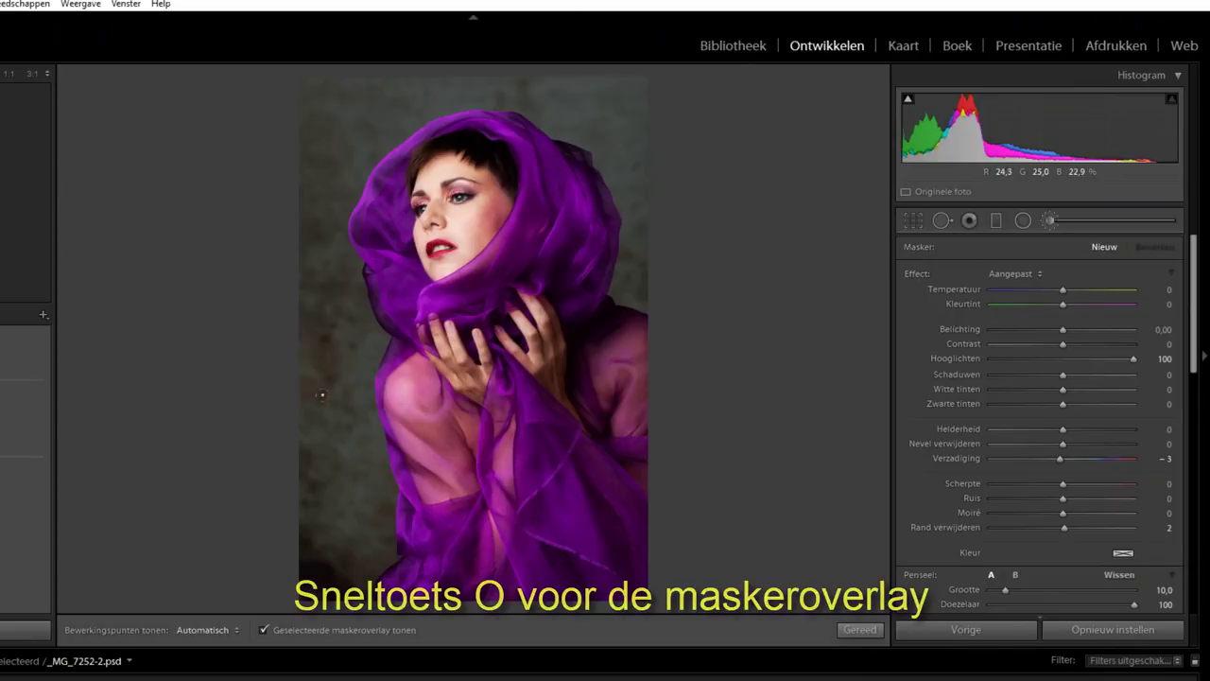
At 1:1 zoom, paint a red mask patch over the left background, toggling the overlay to check.
key("z")
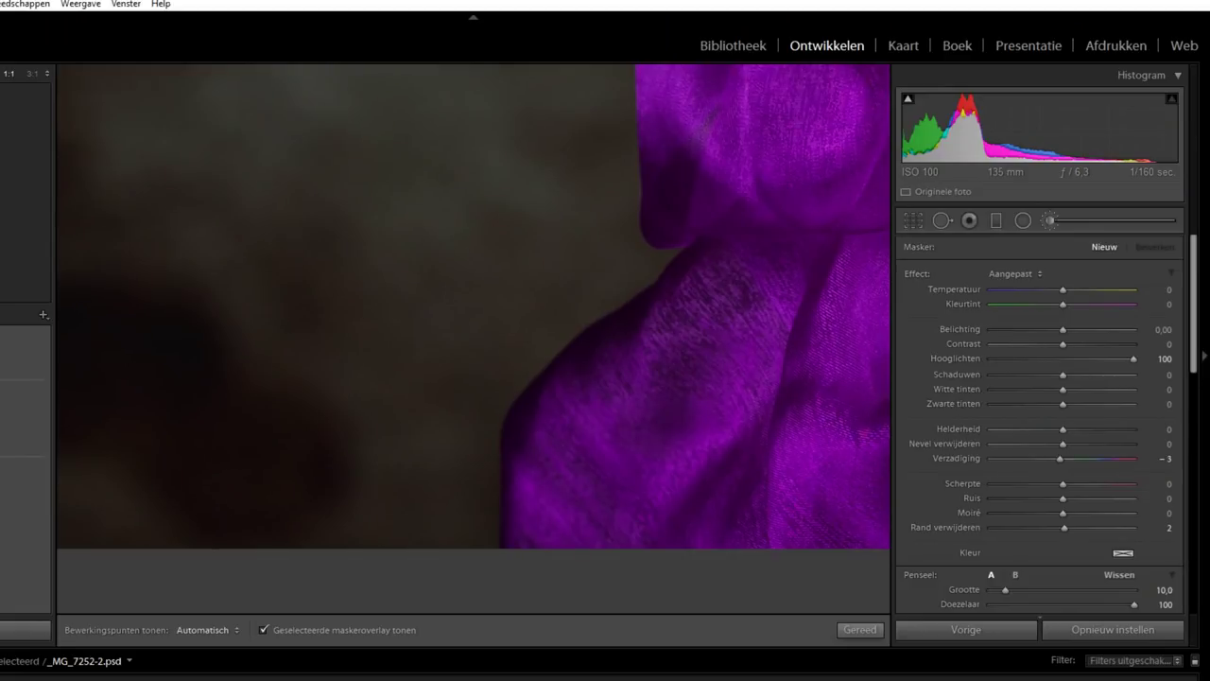
mouse_move(346, 218)
left_mouse_down()
mouse_move(378, 208)
mouse_move(312, 369)
mouse_move(295, 165)
mouse_move(269, 312)
mouse_move(283, 113)
mouse_move(199, 378)
mouse_move(151, 293)
mouse_move(123, 406)
mouse_move(217, 444)
mouse_move(283, 435)
mouse_move(293, 404)
left_mouse_up()
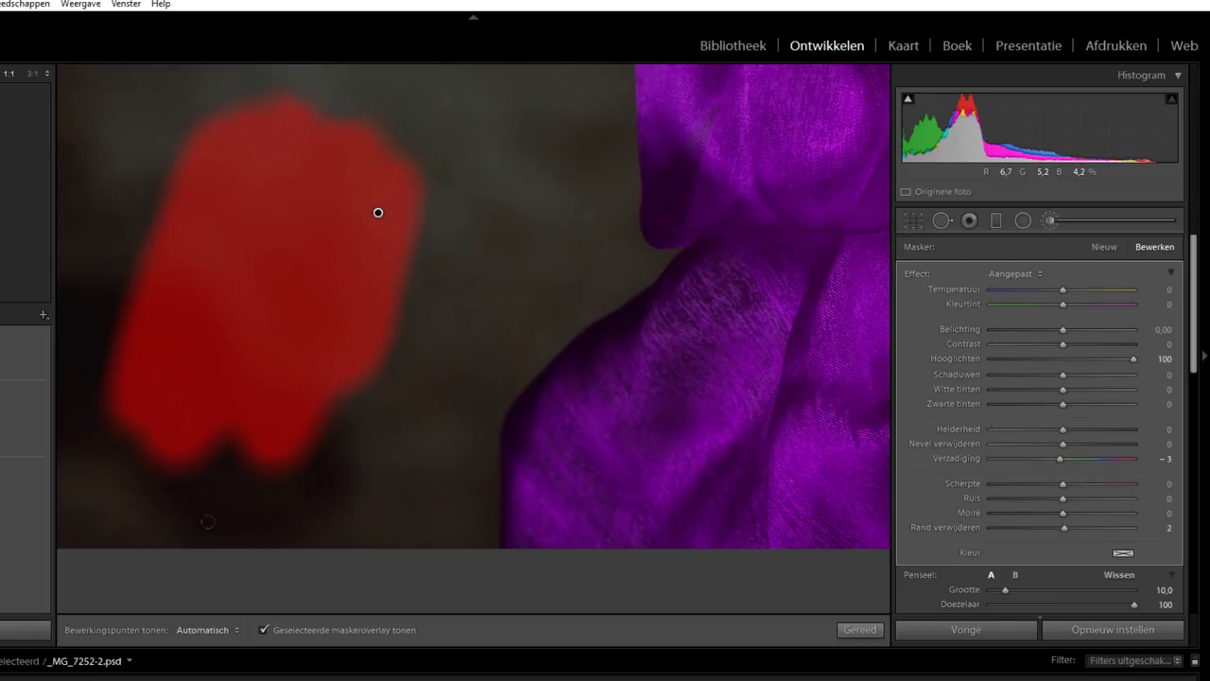
left_click(263, 630)
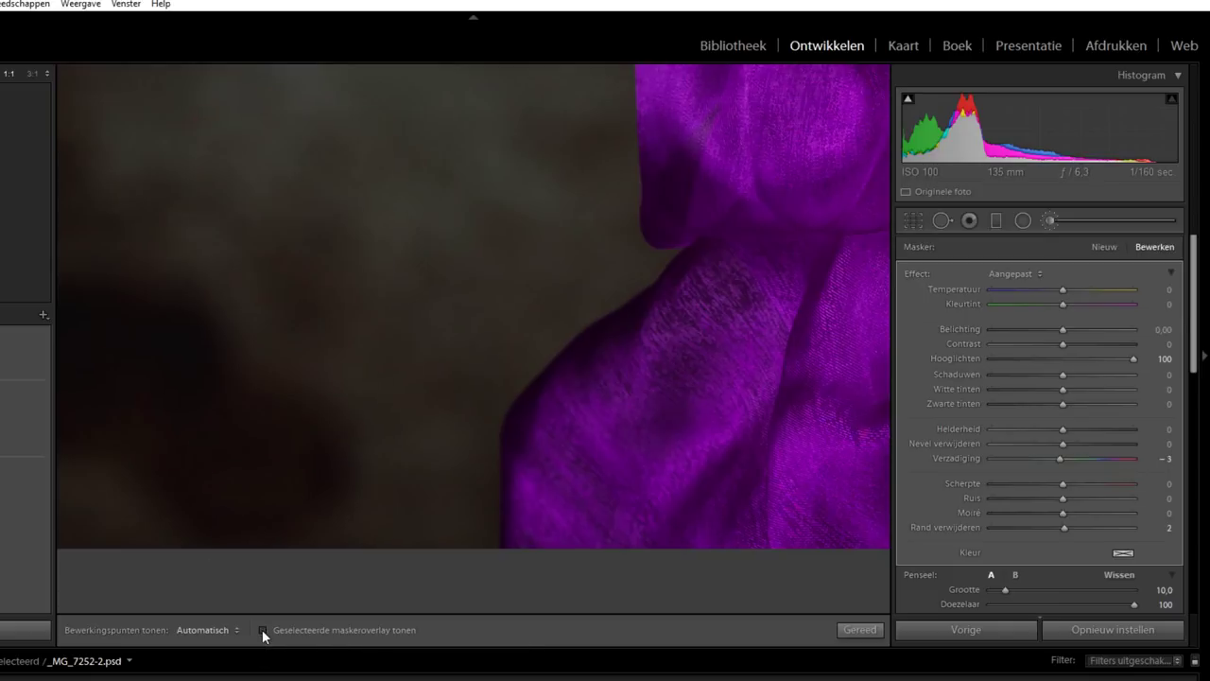
left_click(262, 630)
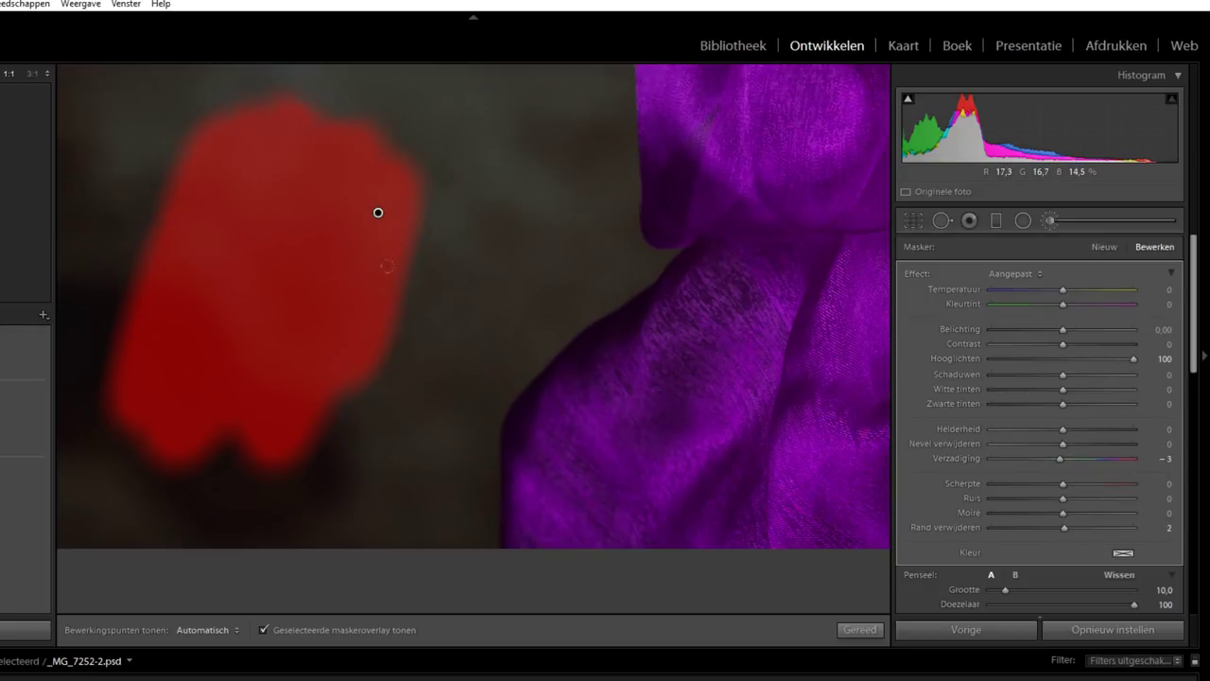
Paint the mask down to the bottom edge and along the purple cloth edge.
key("h")
mouse_move(416, 279)
left_mouse_down()
mouse_move(378, 416)
mouse_move(312, 492)
left_mouse_up()
mouse_move(216, 541)
left_mouse_down()
mouse_move(237, 496)
mouse_move(208, 468)
mouse_move(204, 492)
mouse_move(338, 463)
mouse_move(487, 524)
mouse_move(454, 367)
mouse_move(489, 319)
mouse_move(537, 289)
mouse_move(612, 286)
mouse_move(602, 259)
left_mouse_up()
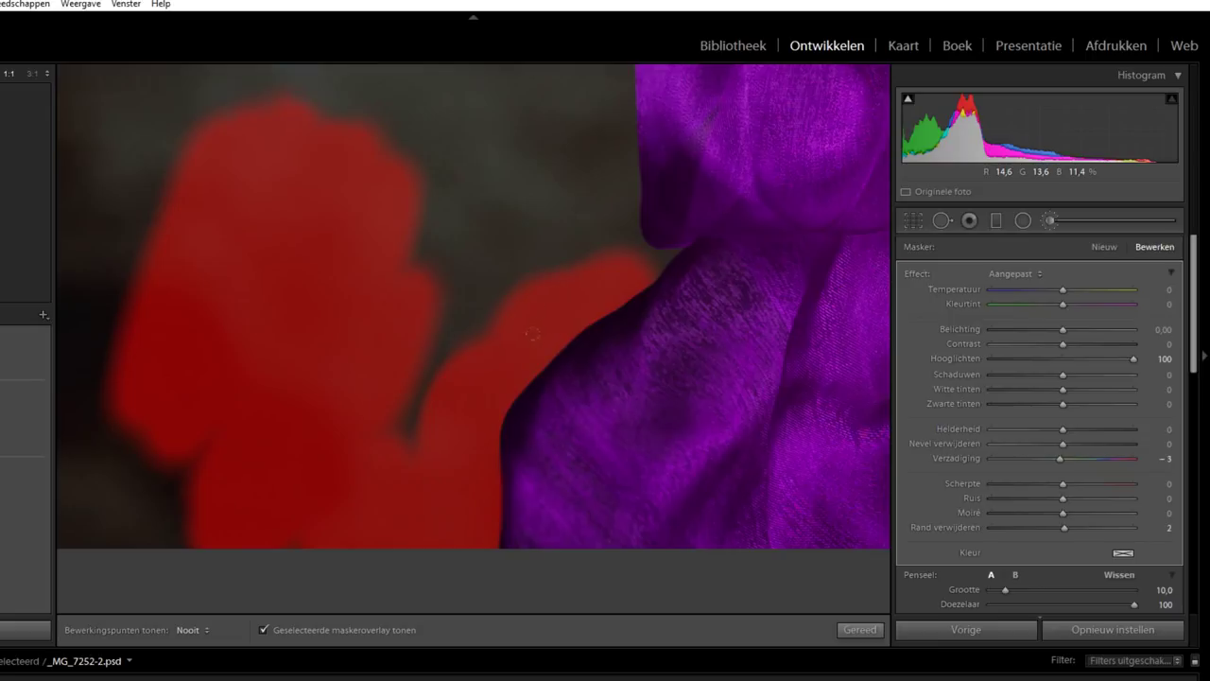
mouse_move(531, 333)
left_mouse_down()
mouse_move(518, 341)
mouse_move(567, 371)
mouse_move(600, 350)
mouse_move(600, 378)
mouse_move(593, 362)
mouse_move(666, 383)
left_mouse_up()
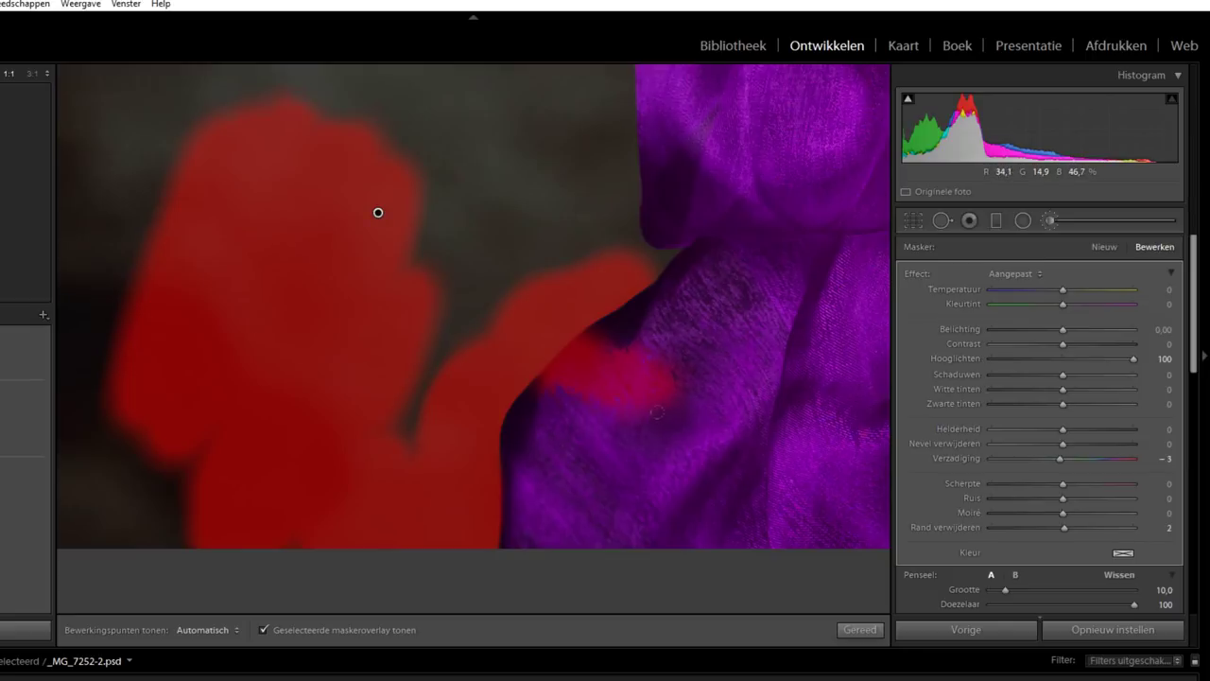
key("h")
mouse_move(657, 412)
left_mouse_down()
mouse_move(747, 515)
mouse_move(664, 535)
left_mouse_up()
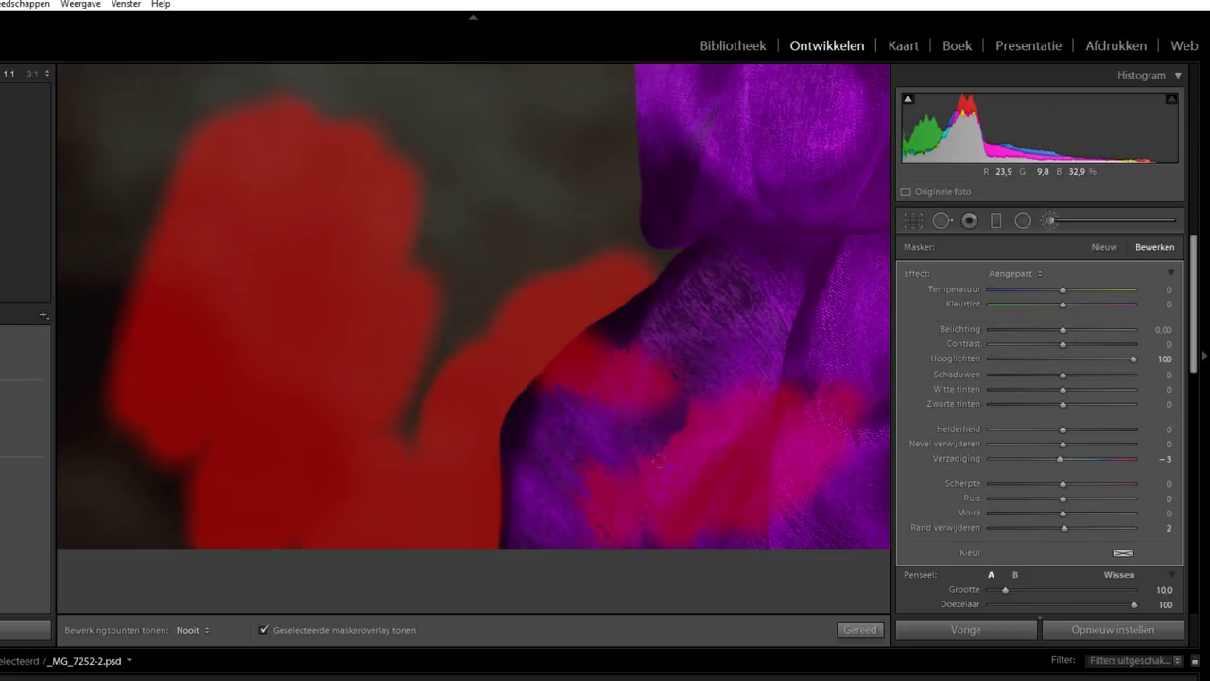
key("h")
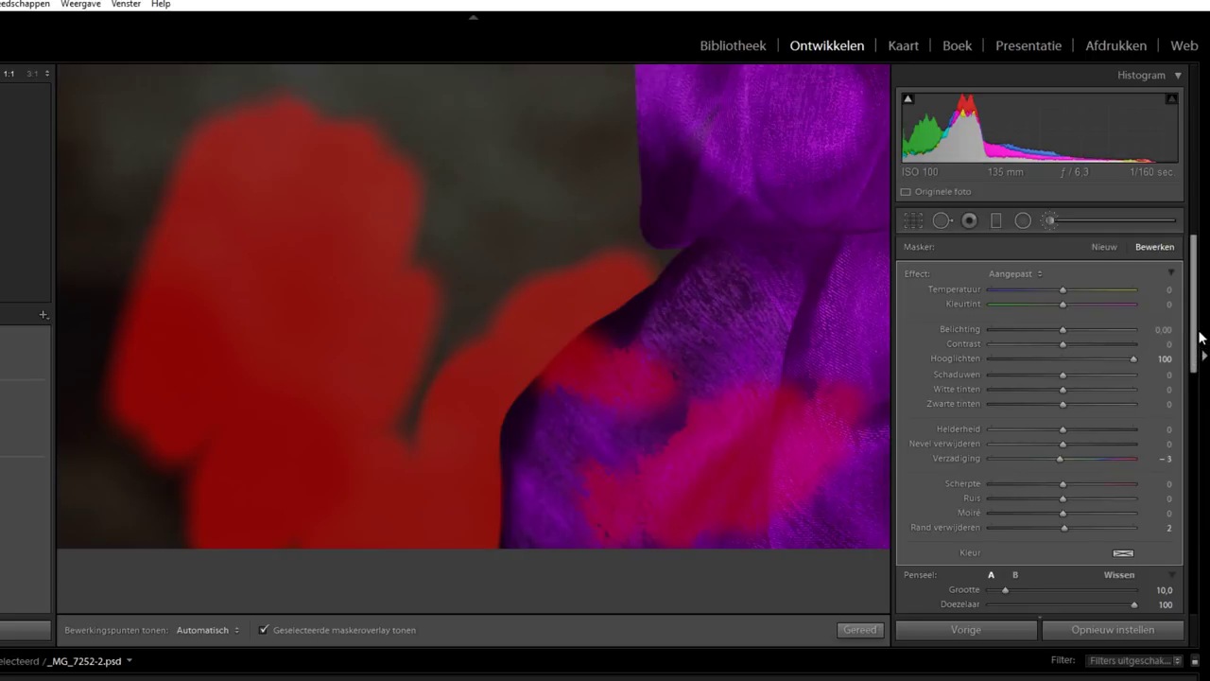
Switch the brush to Wissen and erase the stray mask from the purple fabric.
left_click_drag(1194, 346, 1194, 430)
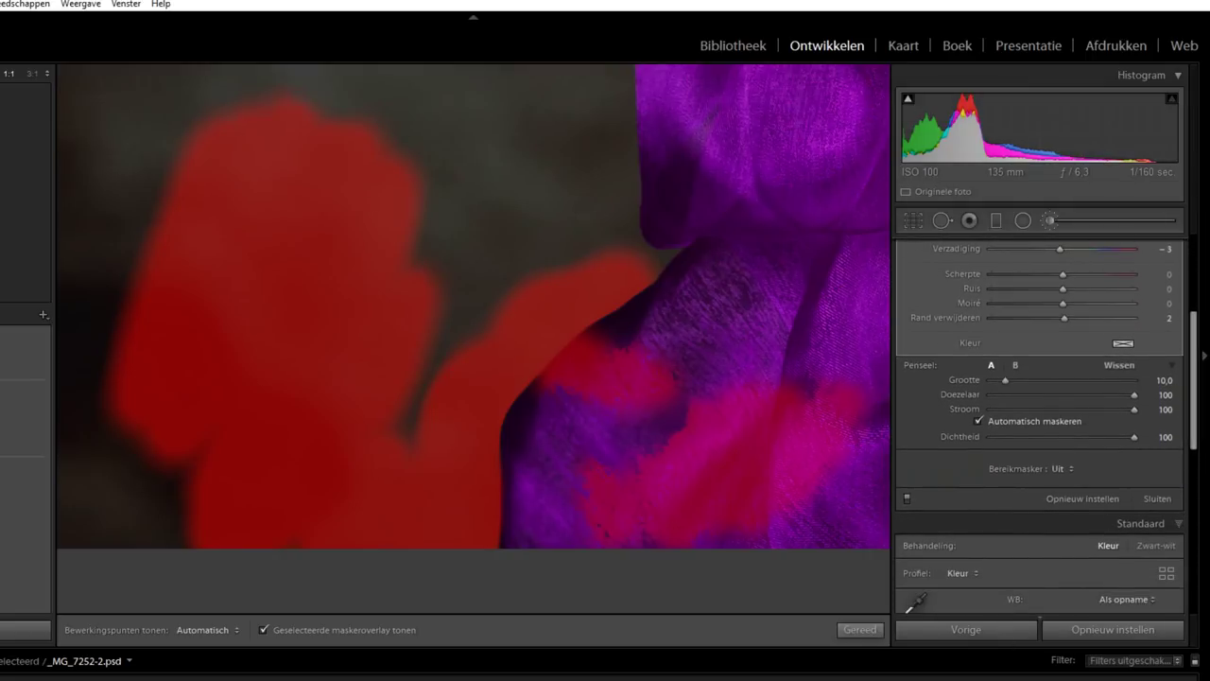
left_click(1119, 367)
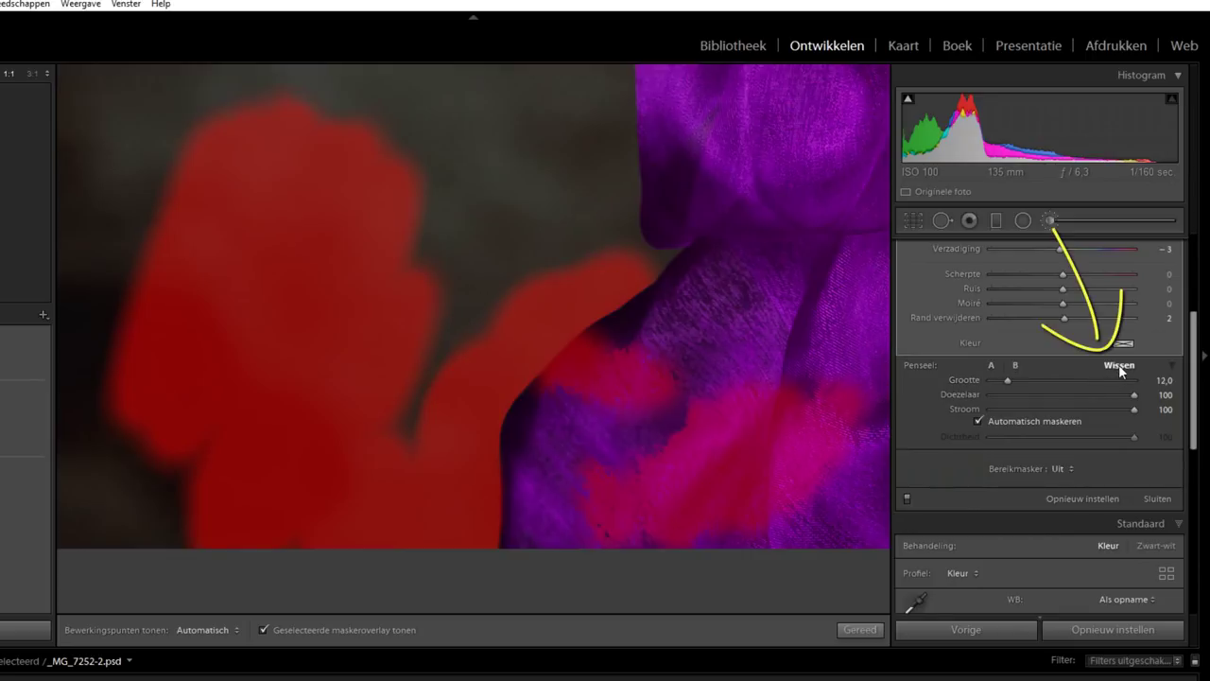
key("h")
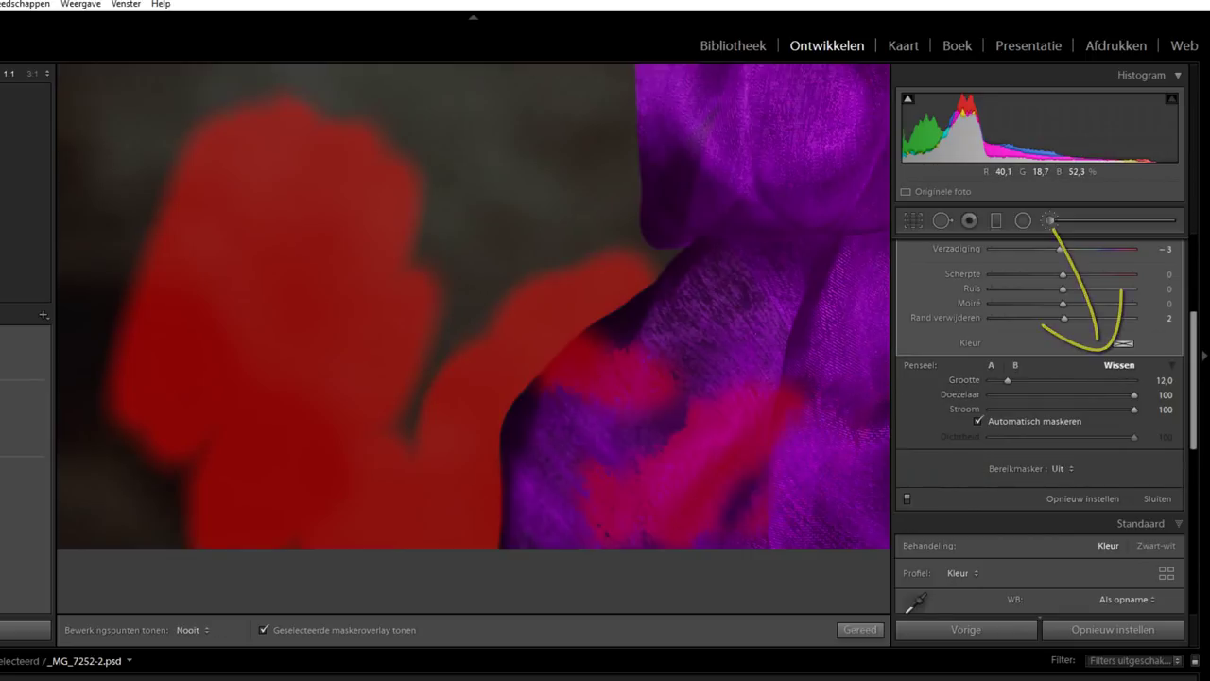
mouse_move(747, 473)
left_mouse_down()
mouse_move(690, 529)
mouse_move(756, 496)
left_mouse_up()
left_click_drag(700, 459, 591, 530)
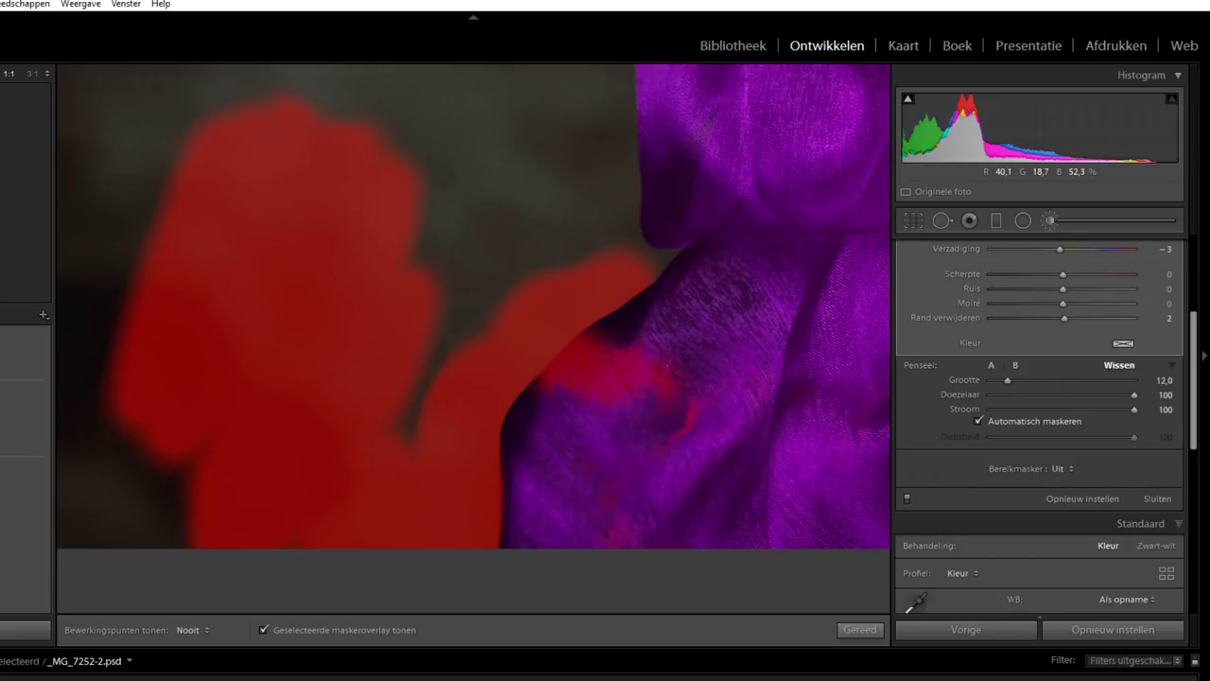
left_click_drag(686, 406, 691, 431)
mouse_move(667, 374)
left_mouse_down()
mouse_move(534, 355)
mouse_move(577, 321)
left_mouse_up()
key("h")
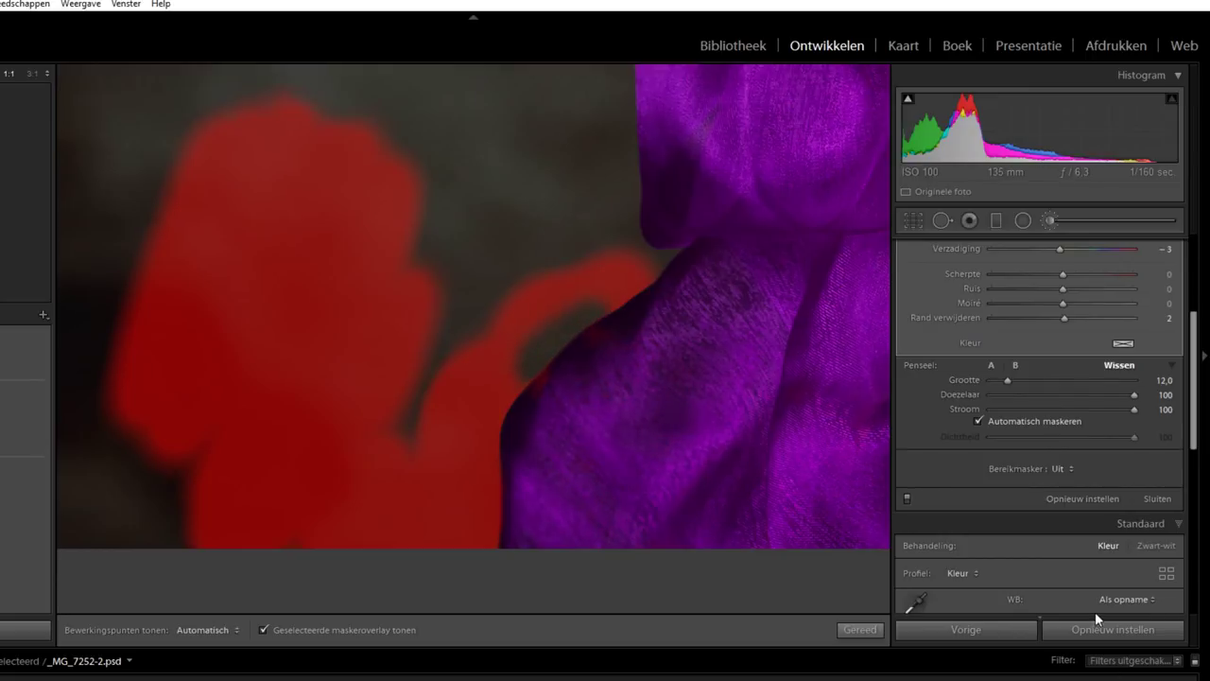
key("h")
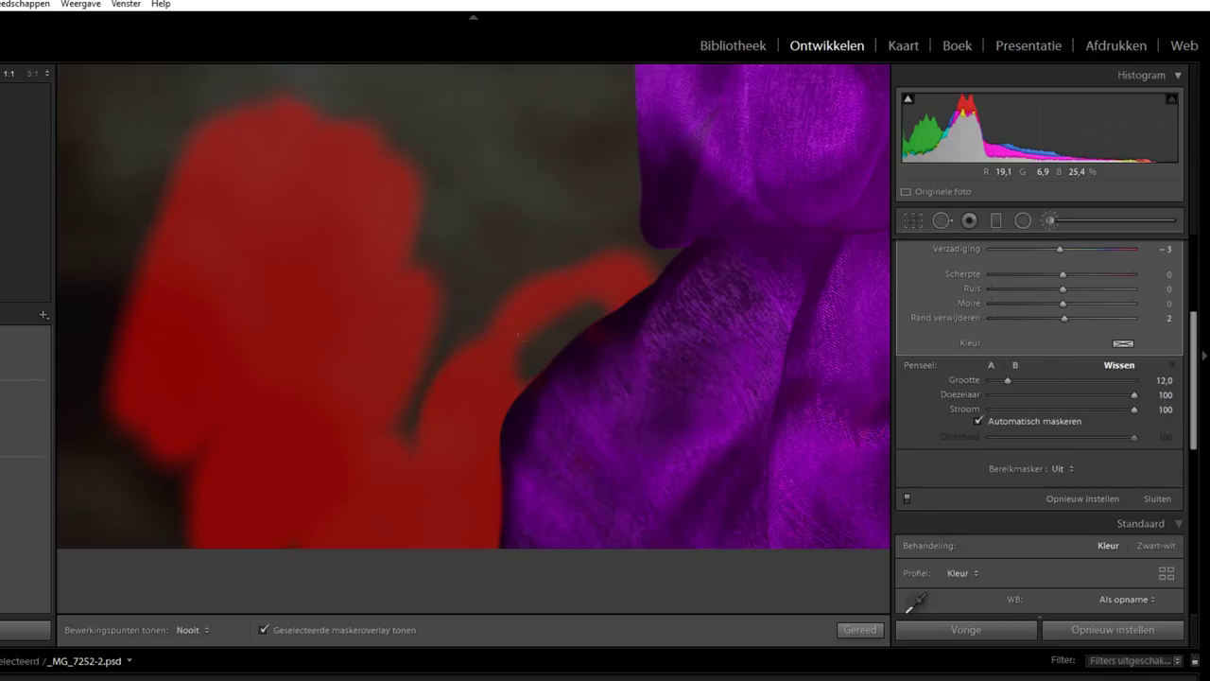
Resize the eraser to size 22 and reduce its Doezelaar to 23.
key("h")
mouse_move(1007, 379)
left_mouse_down()
mouse_move(1030, 379)
mouse_move(993, 379)
mouse_move(1049, 379)
left_mouse_up()
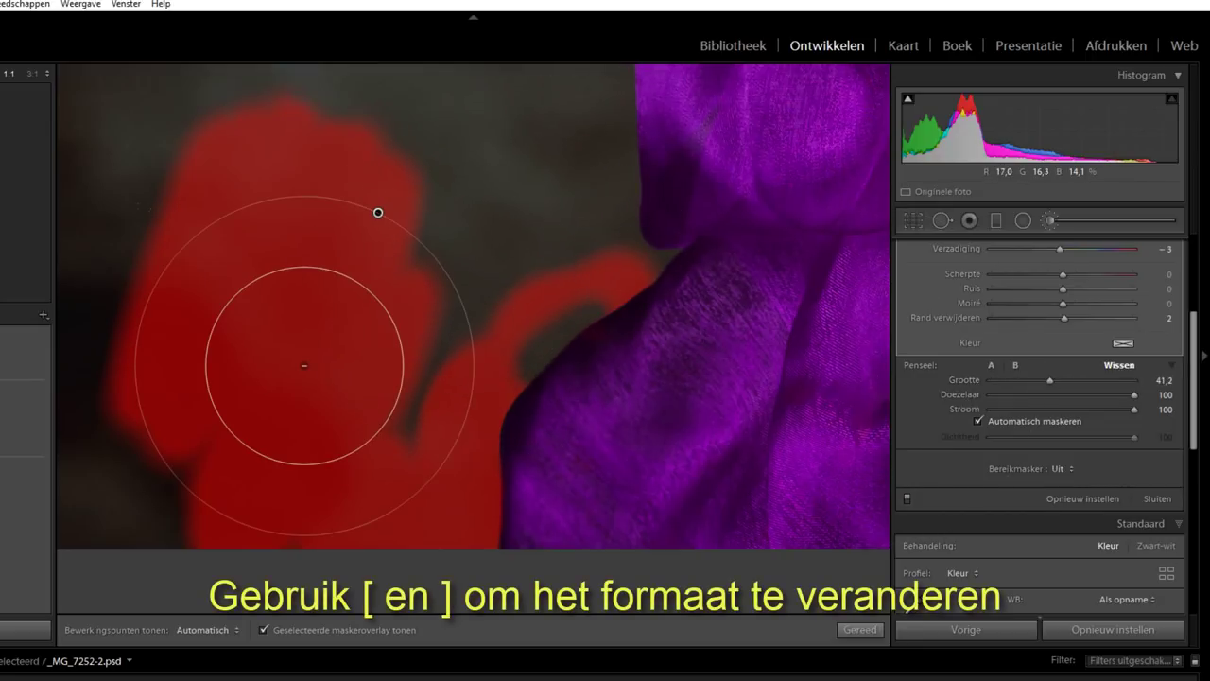
key("bracketleft")
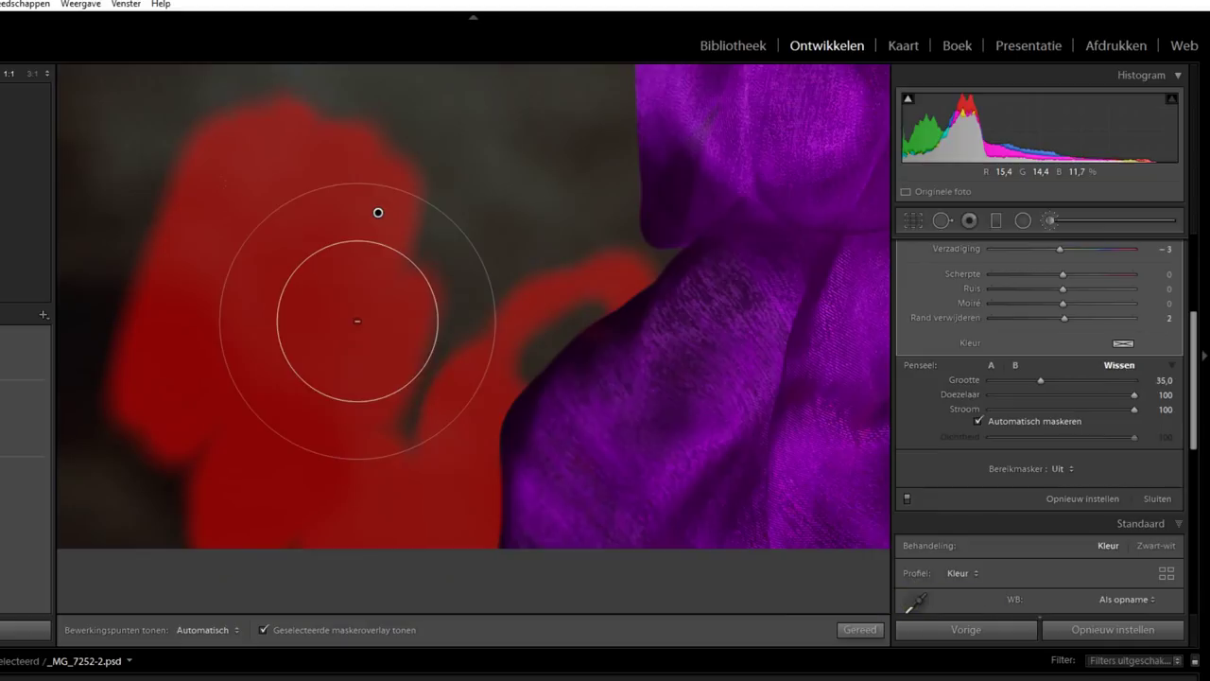
key("bracketleft")
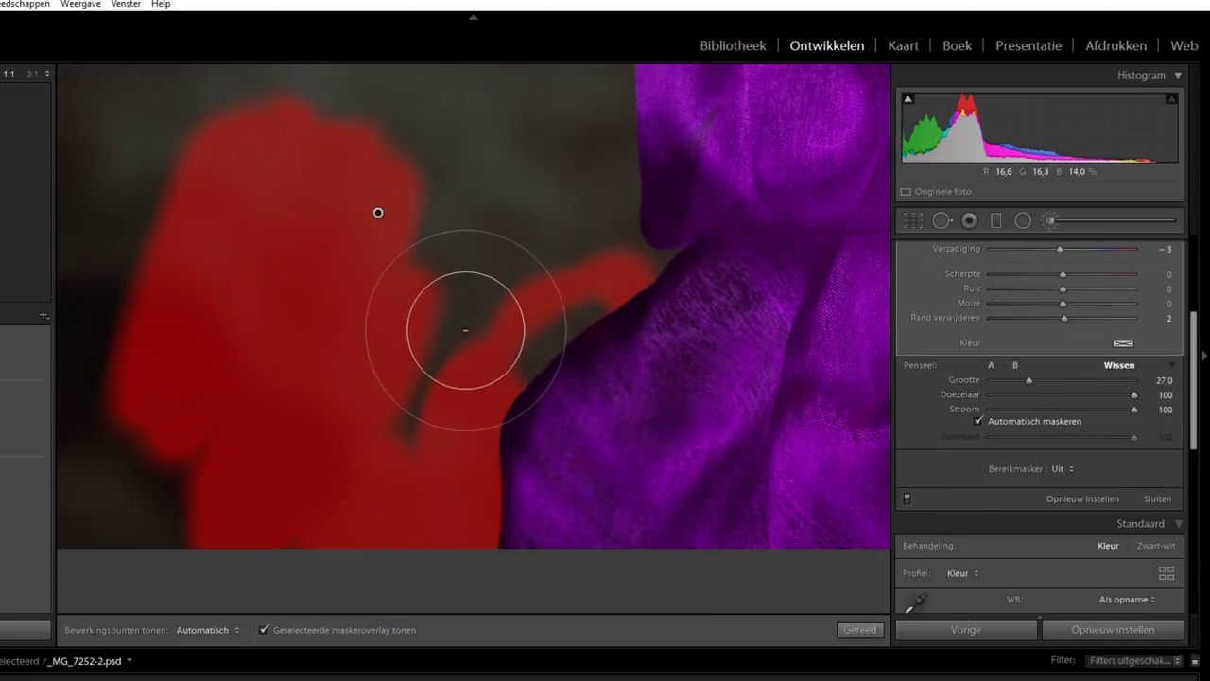
key("bracketleft")
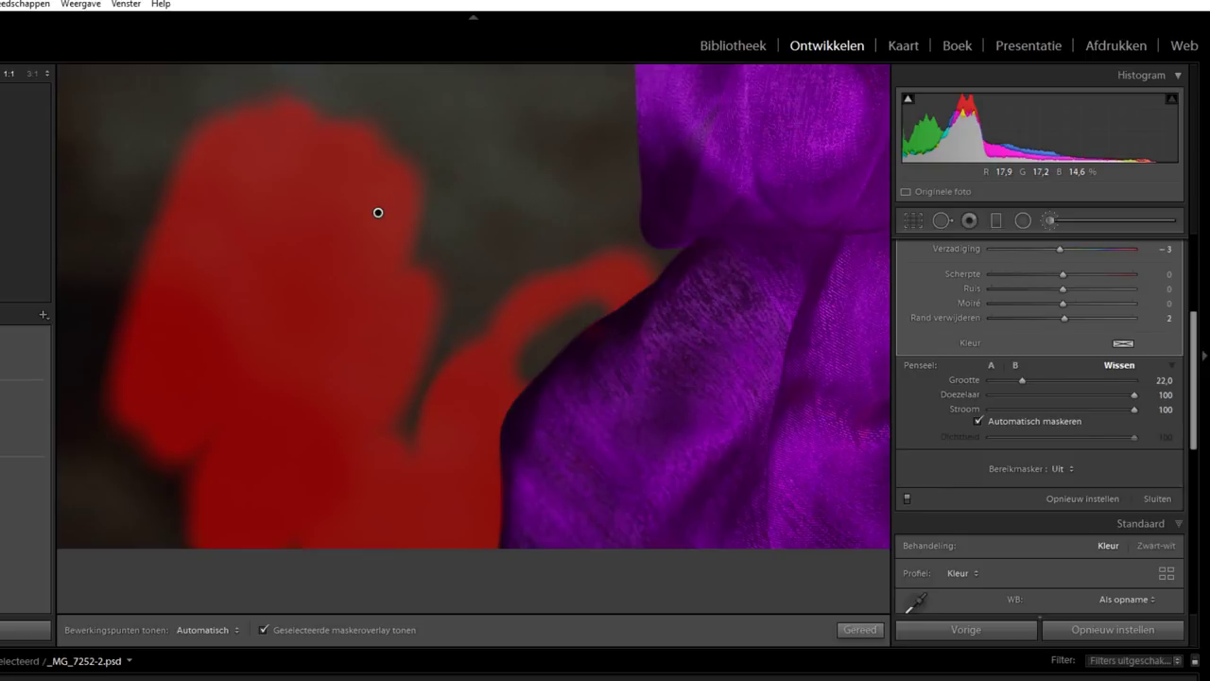
left_click_drag(1089, 394, 1023, 394)
Paint hard-edged mask strokes in the upper background with brush A at feather 3.
left_click(990, 365)
key("h")
left_click_drag(478, 140, 455, 176)
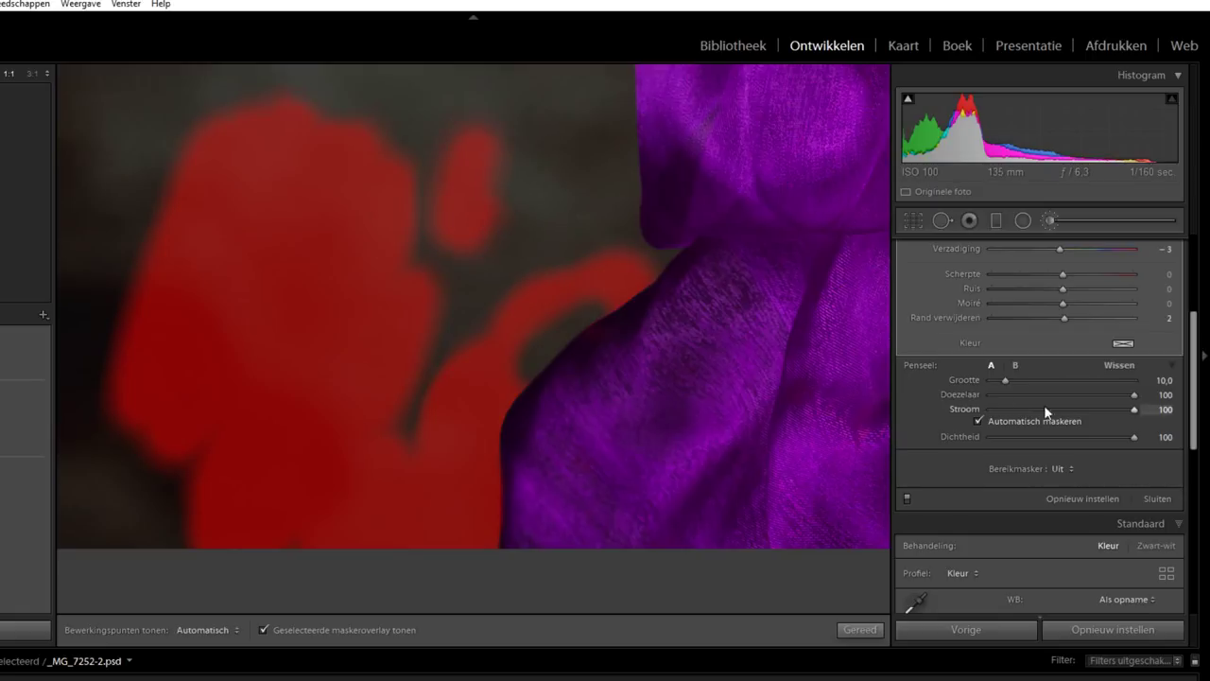
left_click_drag(1043, 395, 994, 395)
left_click_drag(529, 160, 528, 242)
left_click_drag(562, 183, 513, 162)
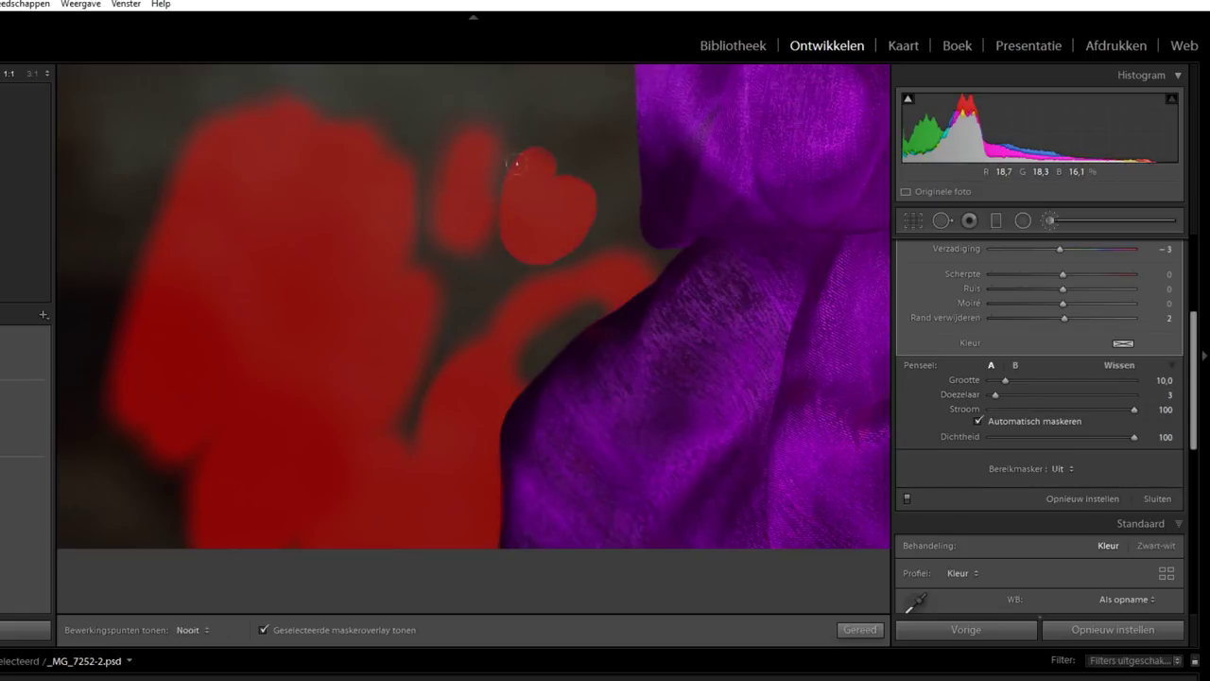
Raise the feather back up and show the Bereikmasker (Range Mask) choices.
key("h")
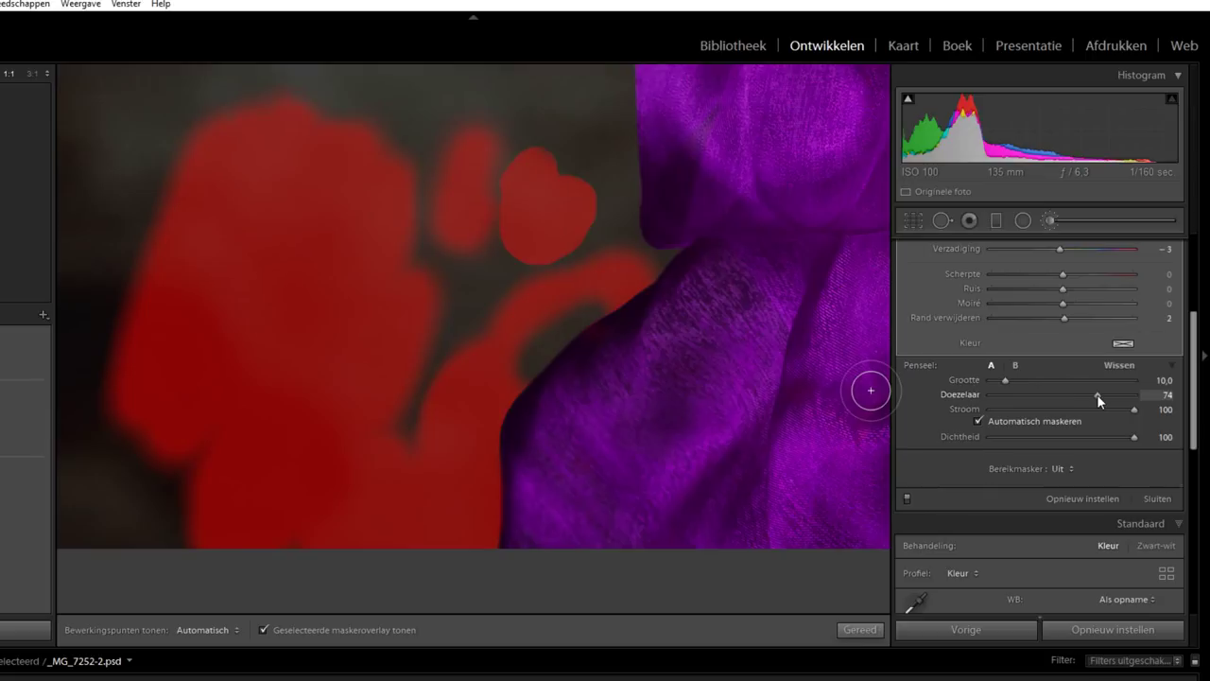
left_click_drag(1103, 394, 1137, 396)
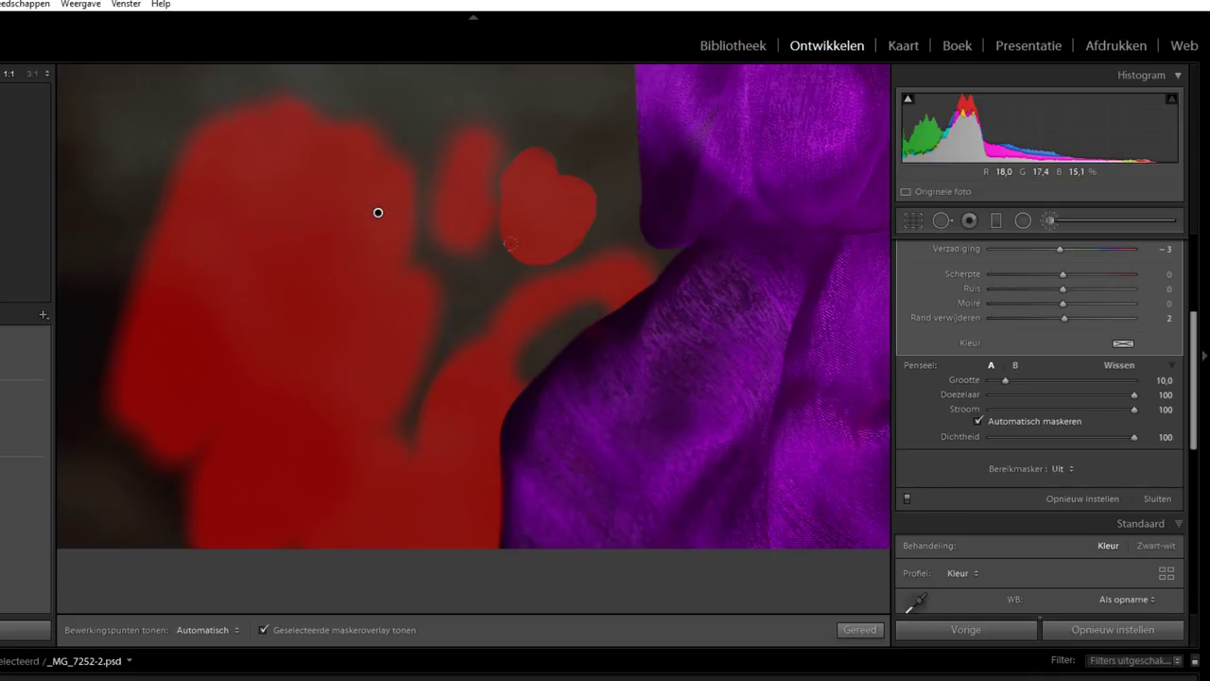
left_click(1056, 469)
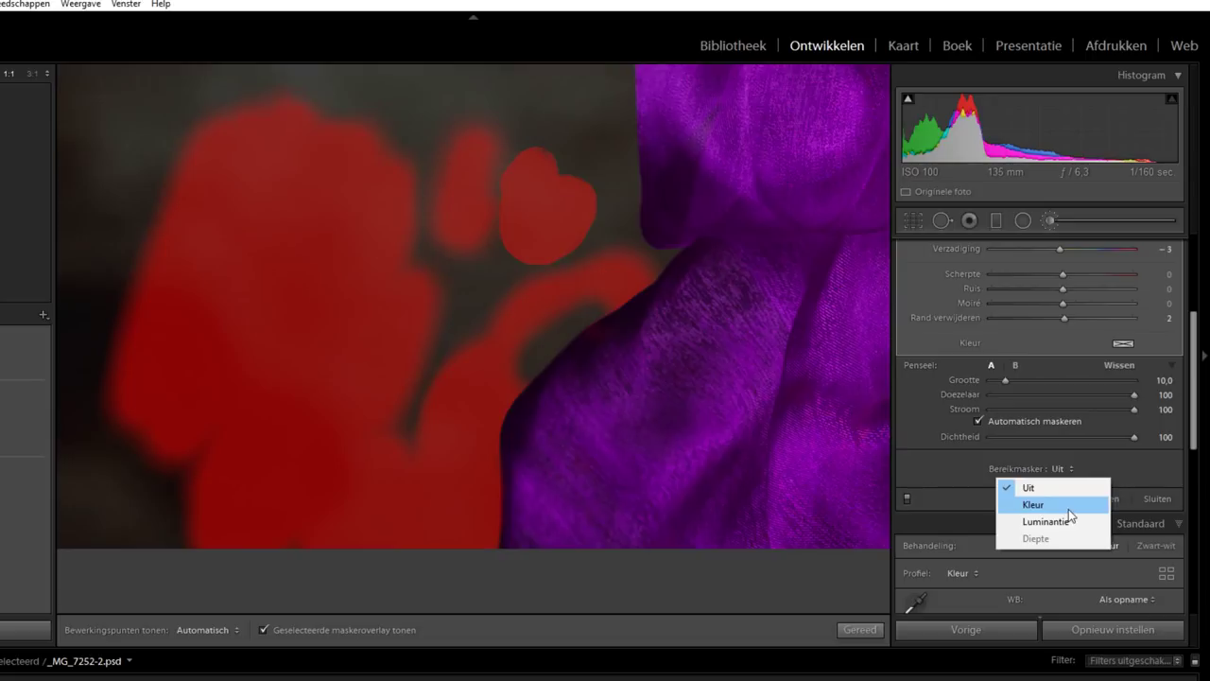
Set the range mask to Kleur and fill the gaps between mask strokes.
left_click(1078, 506)
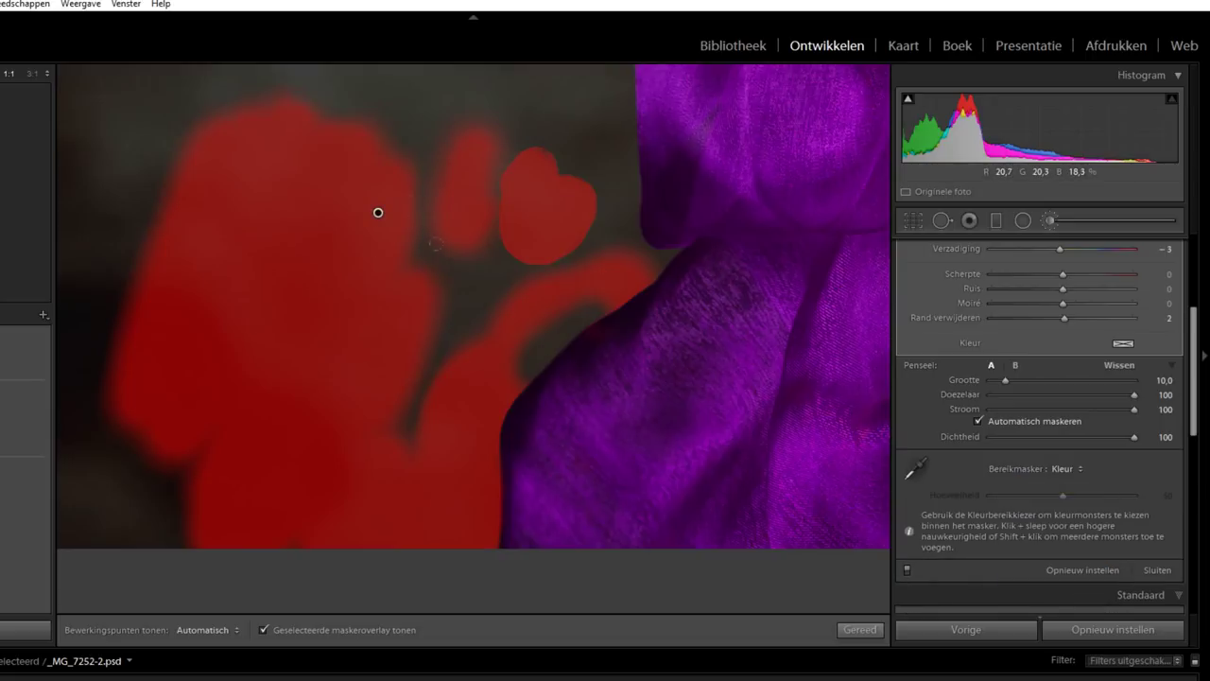
key("h")
mouse_move(435, 243)
left_mouse_down()
mouse_move(573, 260)
mouse_move(613, 231)
mouse_move(591, 95)
mouse_move(555, 175)
left_mouse_up()
key("h")
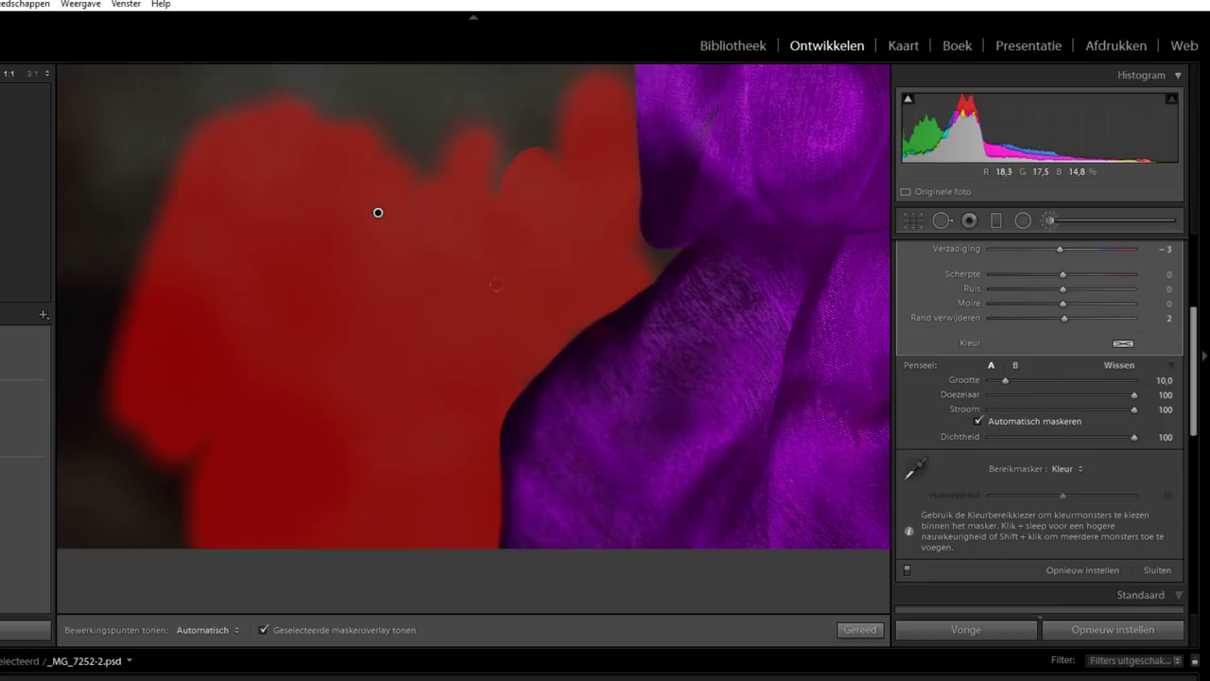
Enlarge the brush to size 17 and paint the upper-middle background beside the fold.
key("h")
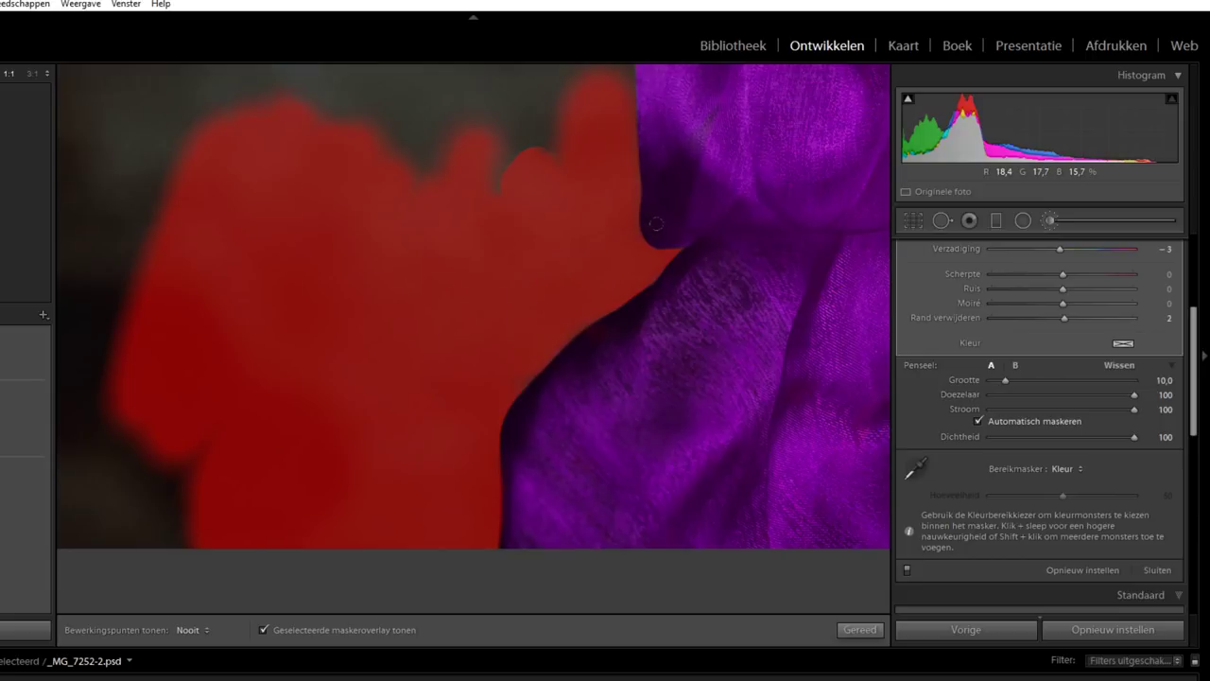
key("h")
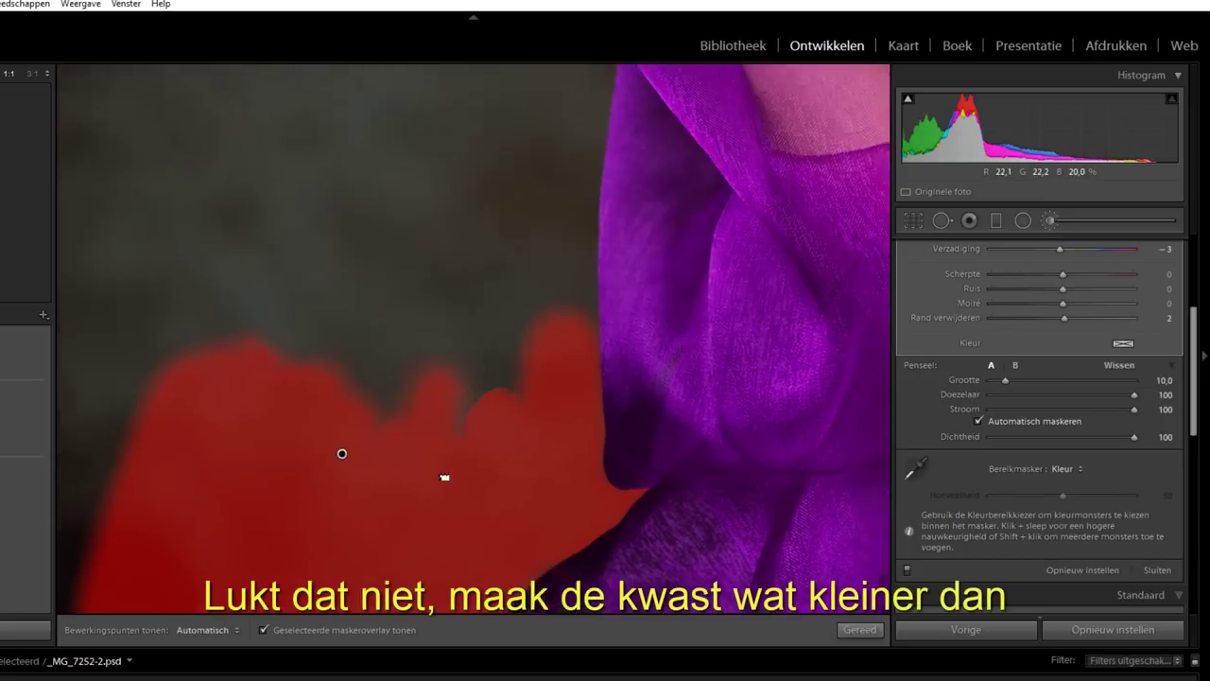
left_click_drag(497, 146, 443, 479)
key("h")
mouse_move(487, 432)
left_mouse_down()
mouse_move(566, 383)
mouse_move(548, 226)
mouse_move(562, 142)
mouse_move(549, 76)
mouse_move(473, 284)
left_mouse_up()
key("h")
scroll(321, 551, "up", 3)
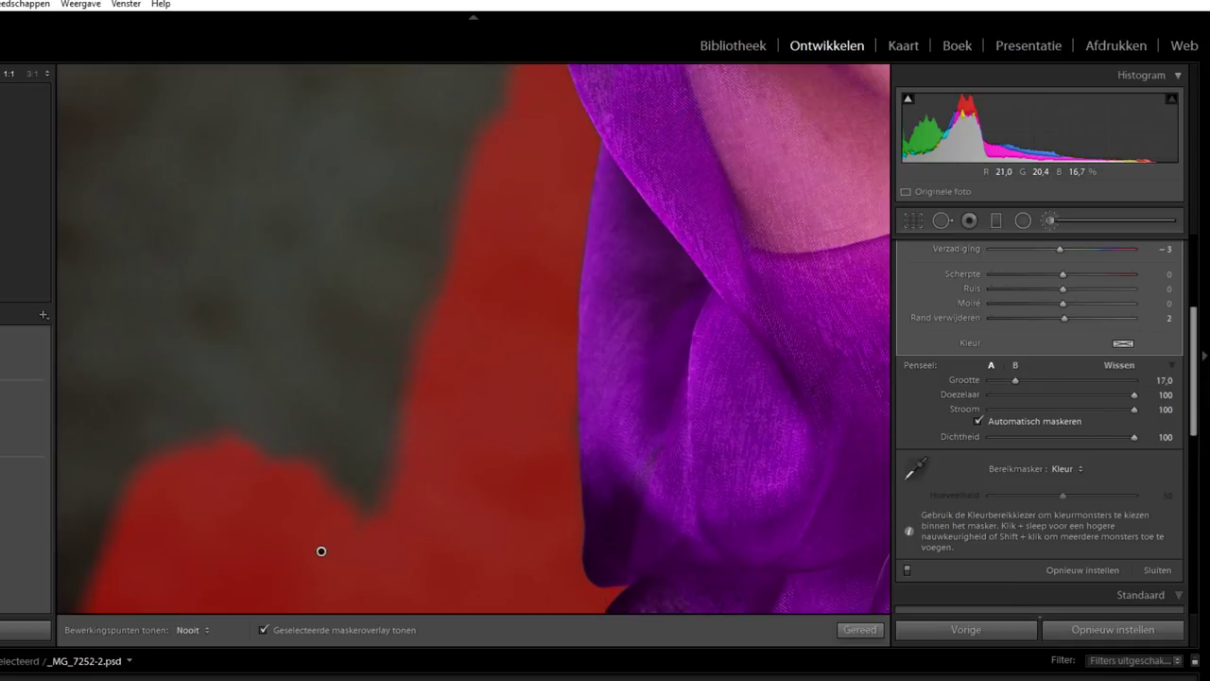
key("h")
key("h")
left_click_drag(493, 164, 406, 454)
key("h")
mouse_move(425, 530)
left_mouse_down()
mouse_move(435, 284)
mouse_move(397, 151)
mouse_move(345, 95)
mouse_move(317, 378)
mouse_move(350, 595)
left_mouse_up()
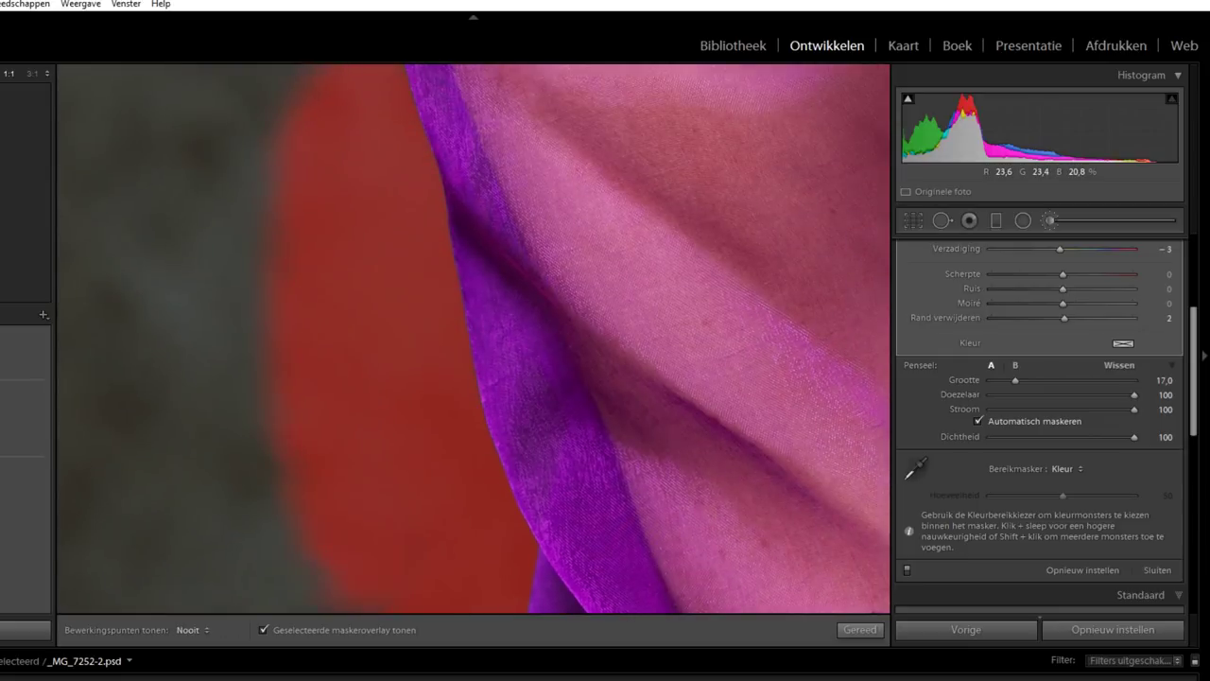
Mask the background beside the shoulder, up to the top and down the left side.
key("h")
left_click_drag(316, 122, 378, 549)
key("h")
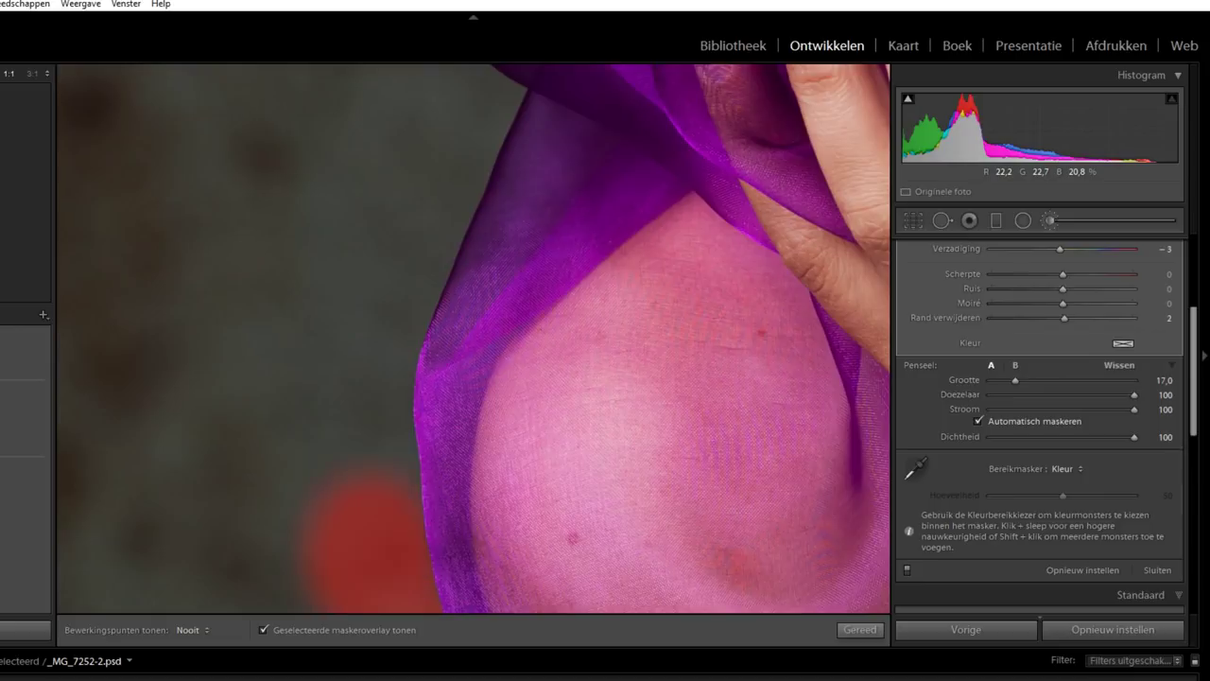
left_click_drag(369, 605, 371, 340)
left_click_drag(265, 605, 274, 359)
left_click_drag(416, 303, 378, 113)
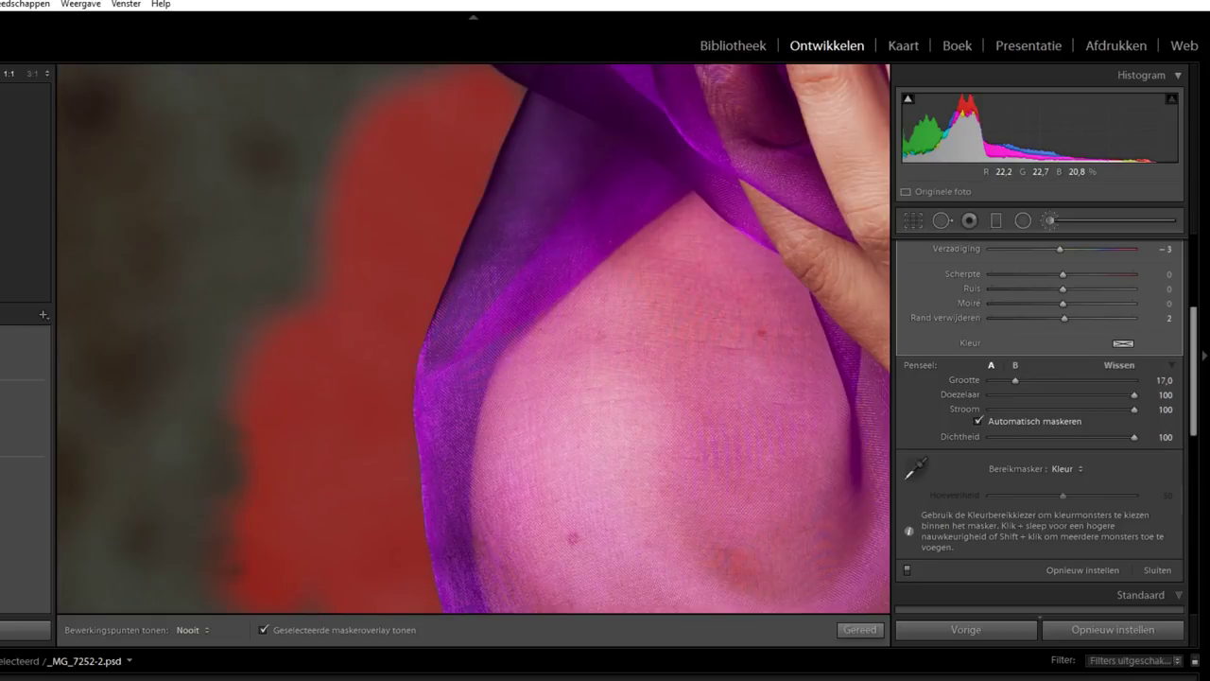
key("h")
left_click_drag(331, 189, 353, 542)
key("h")
mouse_move(378, 444)
left_mouse_down()
mouse_move(284, 303)
mouse_move(208, 76)
mouse_move(189, 501)
left_mouse_up()
left_click_drag(265, 501, 245, 606)
Mask the left background around the scarf and along its lower and right edges.
key("h")
mouse_move(354, 530)
left_mouse_down()
mouse_move(363, 170)
mouse_move(409, 249)
mouse_move(338, 521)
left_mouse_up()
key("h")
left_click_drag(340, 283, 340, 486)
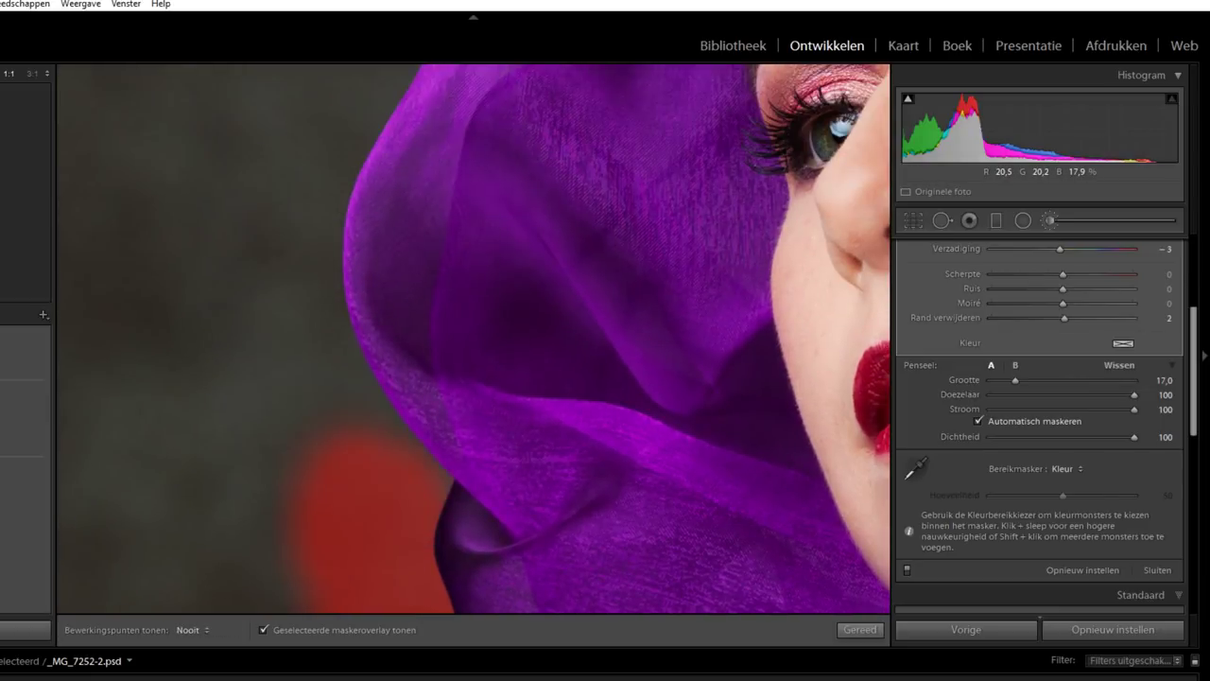
mouse_move(379, 444)
left_mouse_down()
mouse_move(284, 94)
mouse_move(208, 283)
mouse_move(246, 605)
left_mouse_up()
key("h")
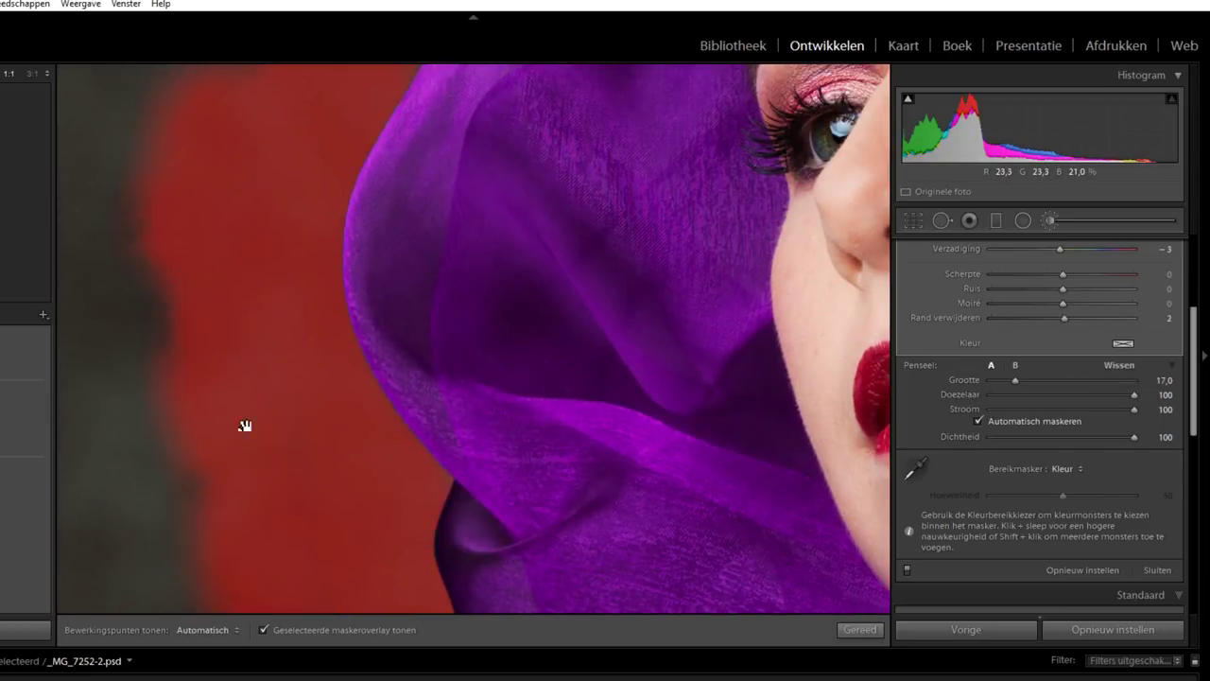
key("h")
left_click_drag(271, 145, 166, 589)
mouse_move(167, 510)
left_mouse_down()
mouse_move(274, 350)
mouse_move(349, 283)
mouse_move(496, 193)
mouse_move(41, 526)
mouse_move(340, 312)
mouse_move(543, 293)
mouse_move(851, 322)
mouse_move(114, 119)
mouse_move(284, 217)
mouse_move(416, 340)
mouse_move(703, 501)
mouse_move(743, 568)
mouse_move(567, 107)
mouse_move(681, 586)
mouse_move(680, 283)
left_mouse_up()
mouse_move(567, 217)
left_mouse_down()
mouse_move(567, 501)
mouse_move(473, 605)
left_mouse_up()
mouse_move(501, 558)
left_mouse_down()
mouse_move(557, 208)
mouse_move(530, 322)
mouse_move(719, 398)
mouse_move(700, 246)
left_mouse_up()
Fit the whole photo in view, paint the top-left edge, and shrink the brush to 12.
key("h")
key("h")
key("z")
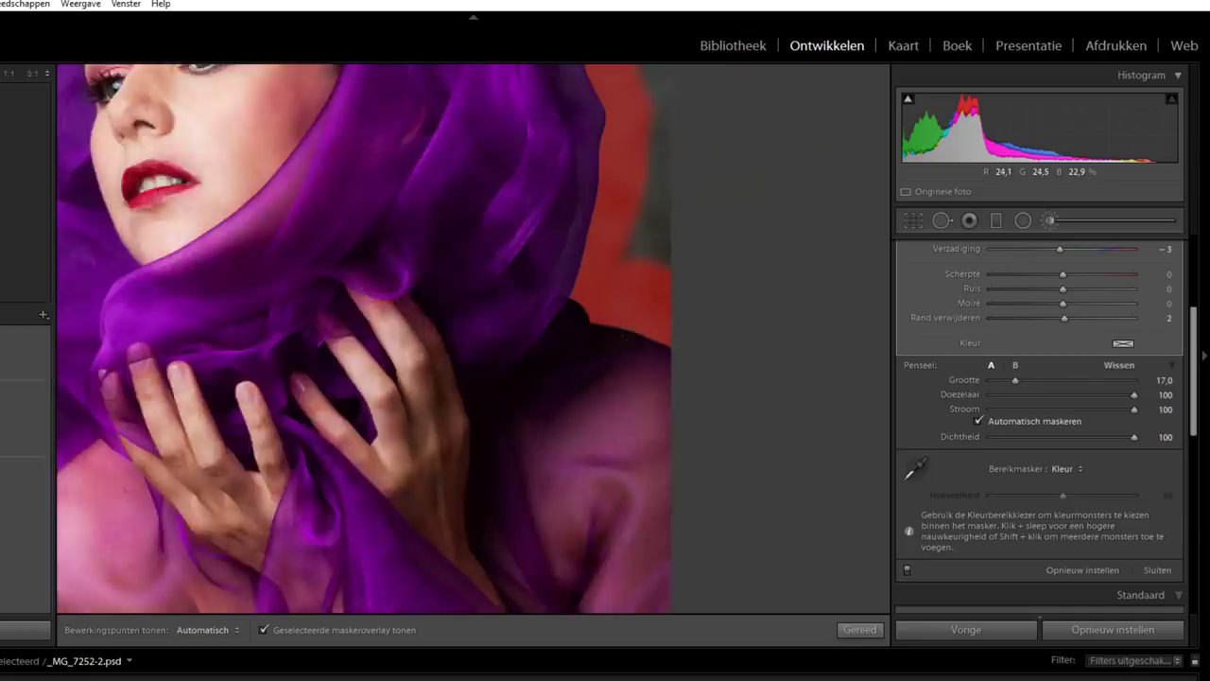
mouse_move(350, 90)
left_mouse_down()
mouse_move(312, 178)
mouse_move(327, 378)
mouse_move(312, 596)
left_mouse_up()
key("[")
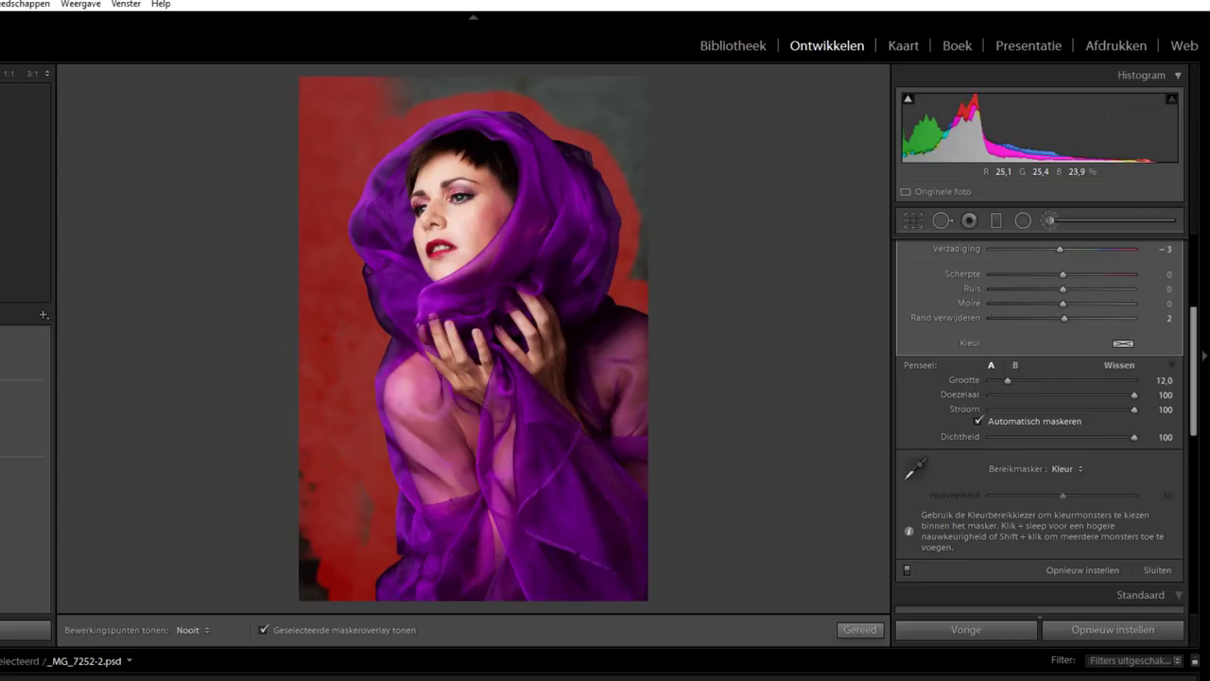
Cover the remaining grey left and top edges, then turn the mask overlay off.
mouse_move(407, 85)
left_mouse_down()
mouse_move(492, 47)
mouse_move(619, 104)
mouse_move(641, 170)
mouse_move(638, 275)
left_mouse_up()
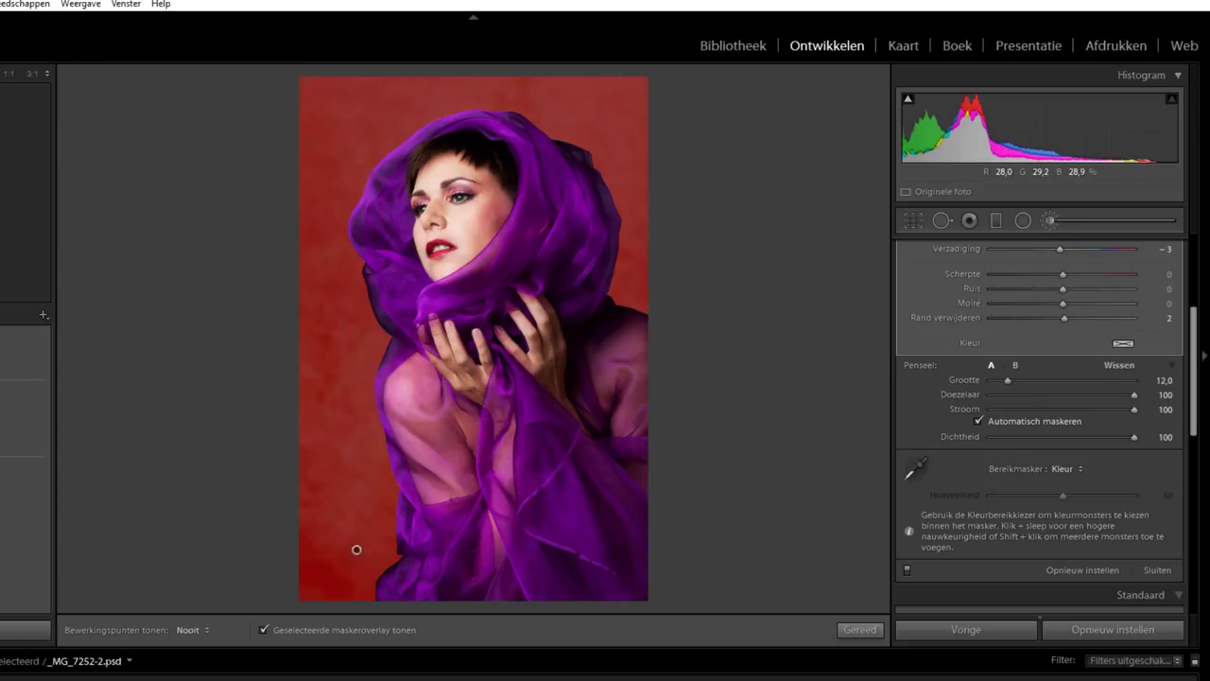
key("h")
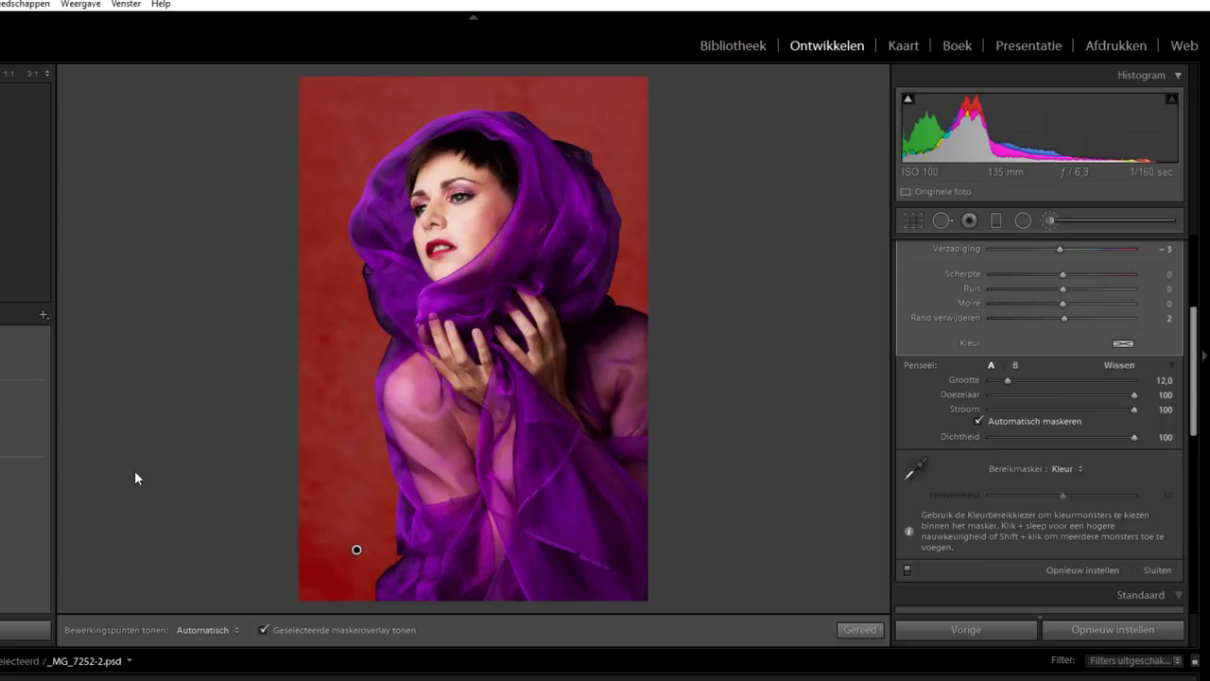
left_click(263, 630)
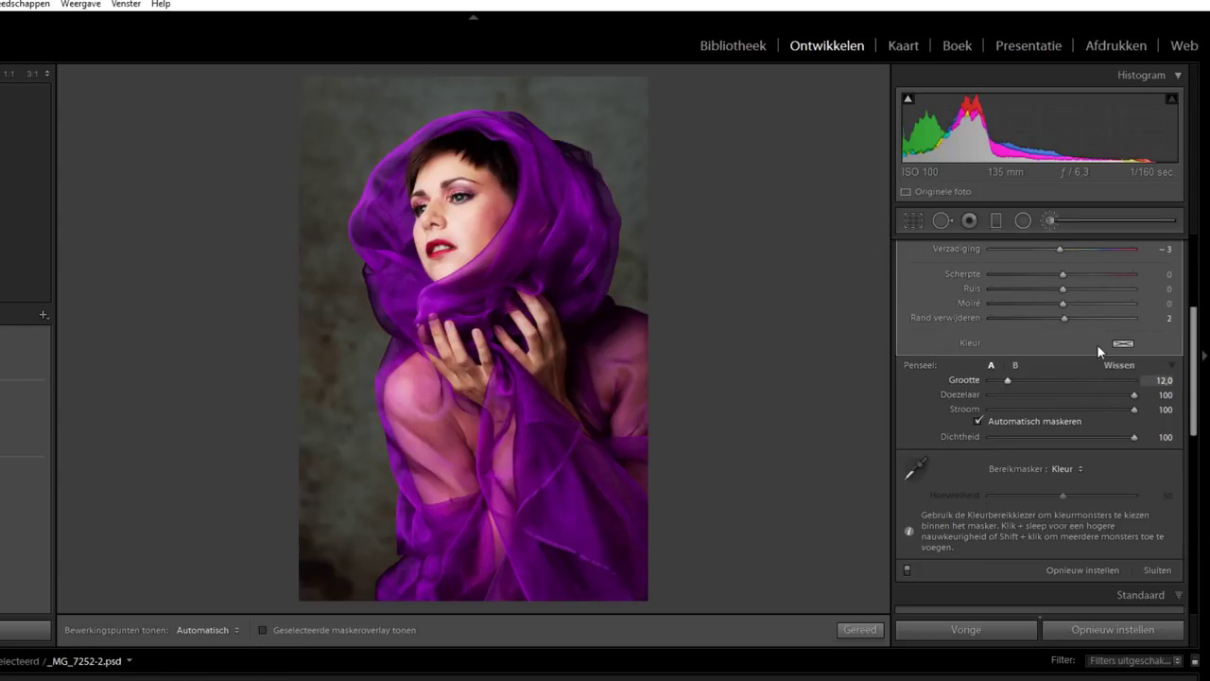
scroll(1096, 344, "up", 4)
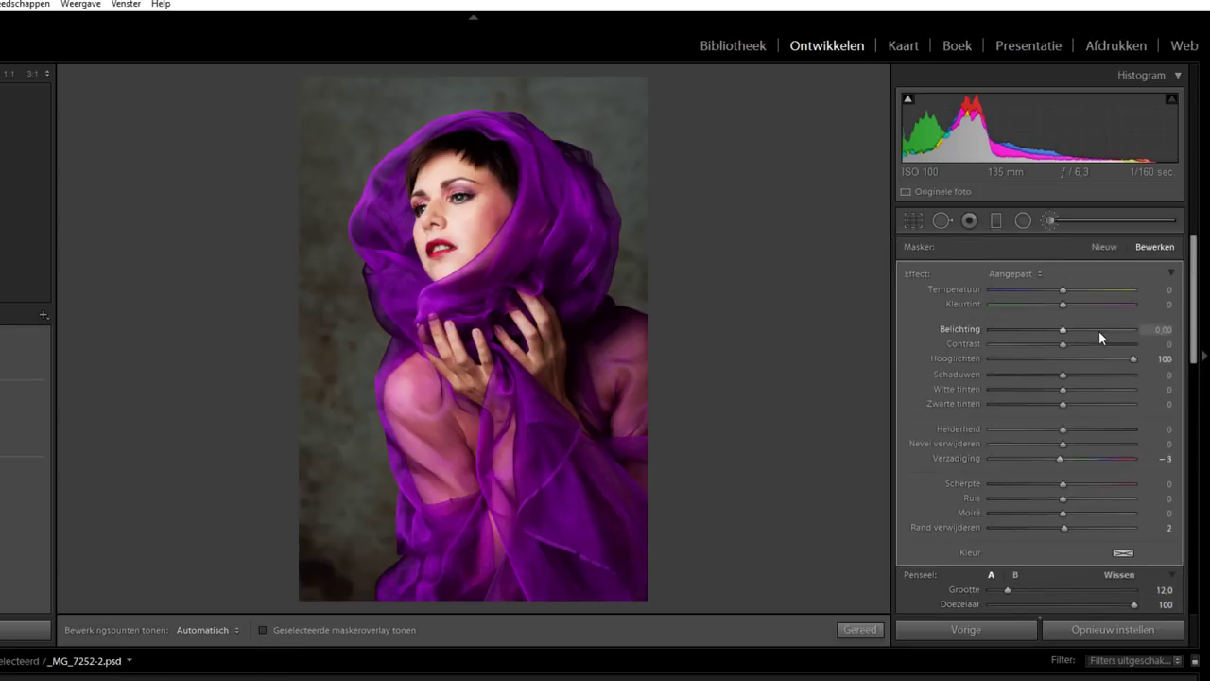
left_click(264, 630)
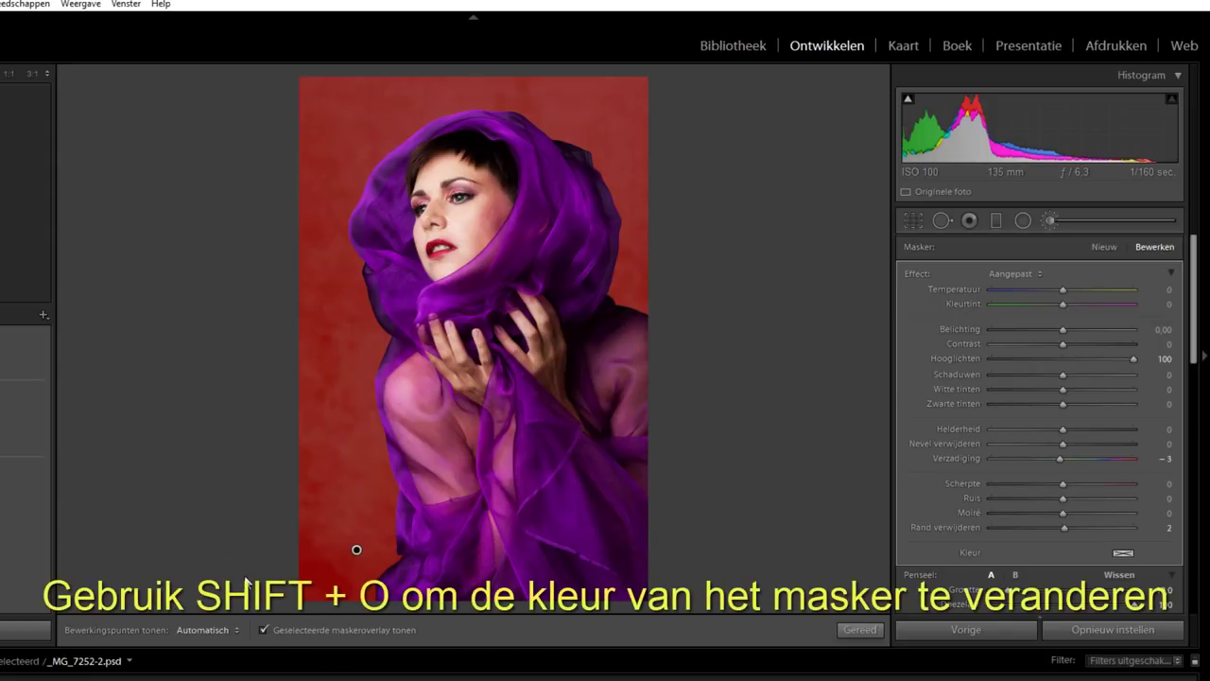
key("shift")
key("shift+o")
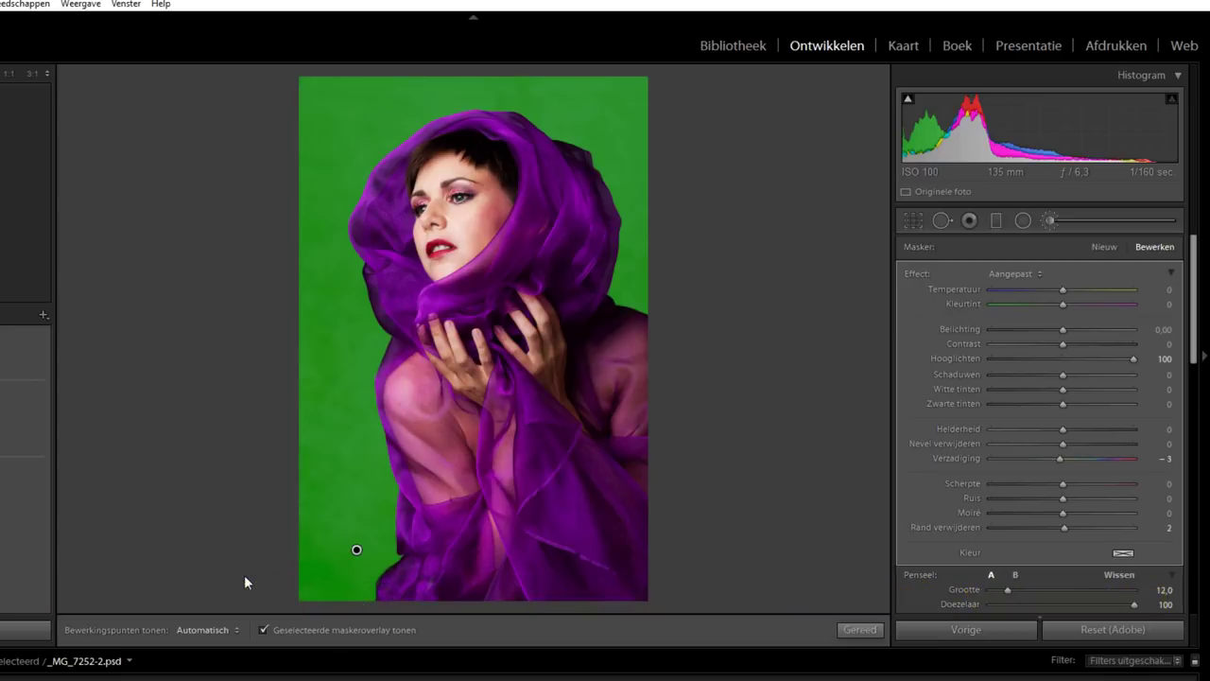
key("shift+o")
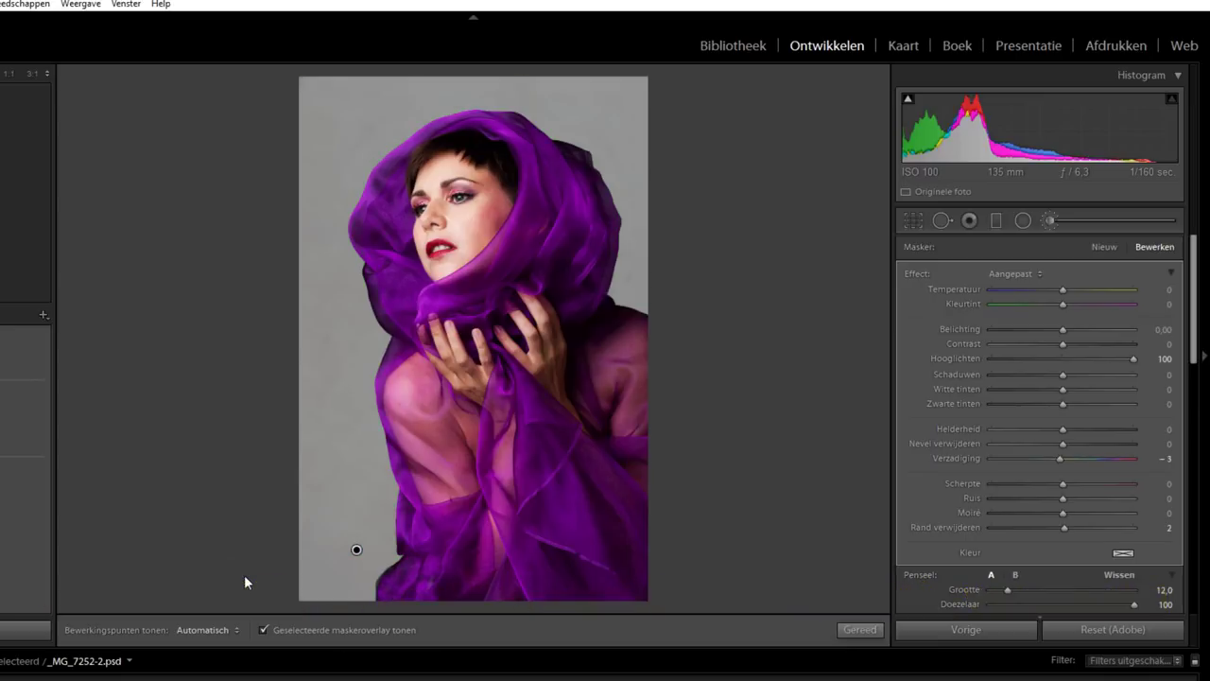
key("shift+o")
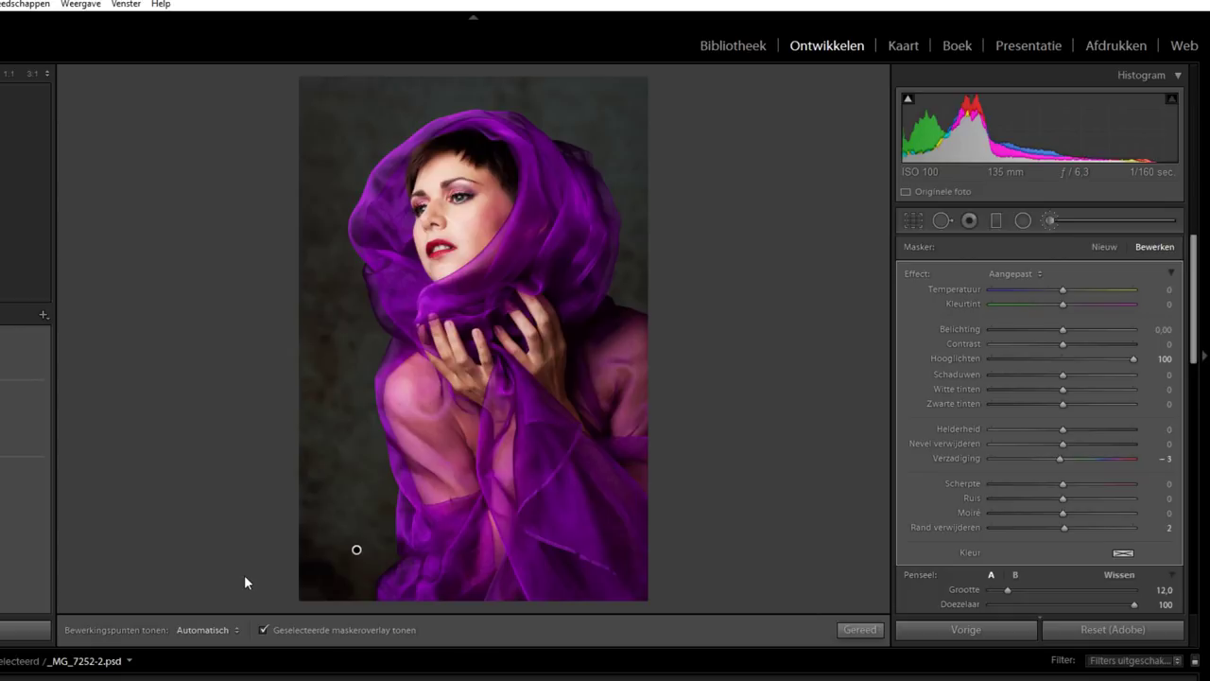
key("shift+o")
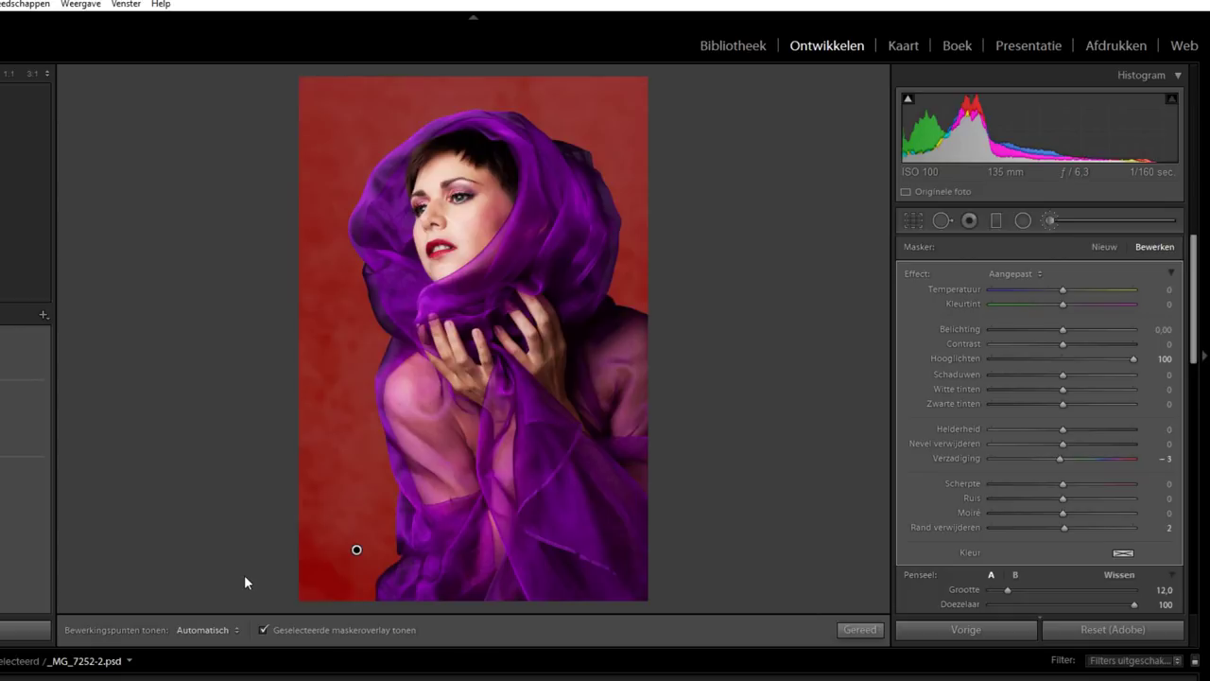
key("shift+o")
key("shift+o")
key("shift+o")
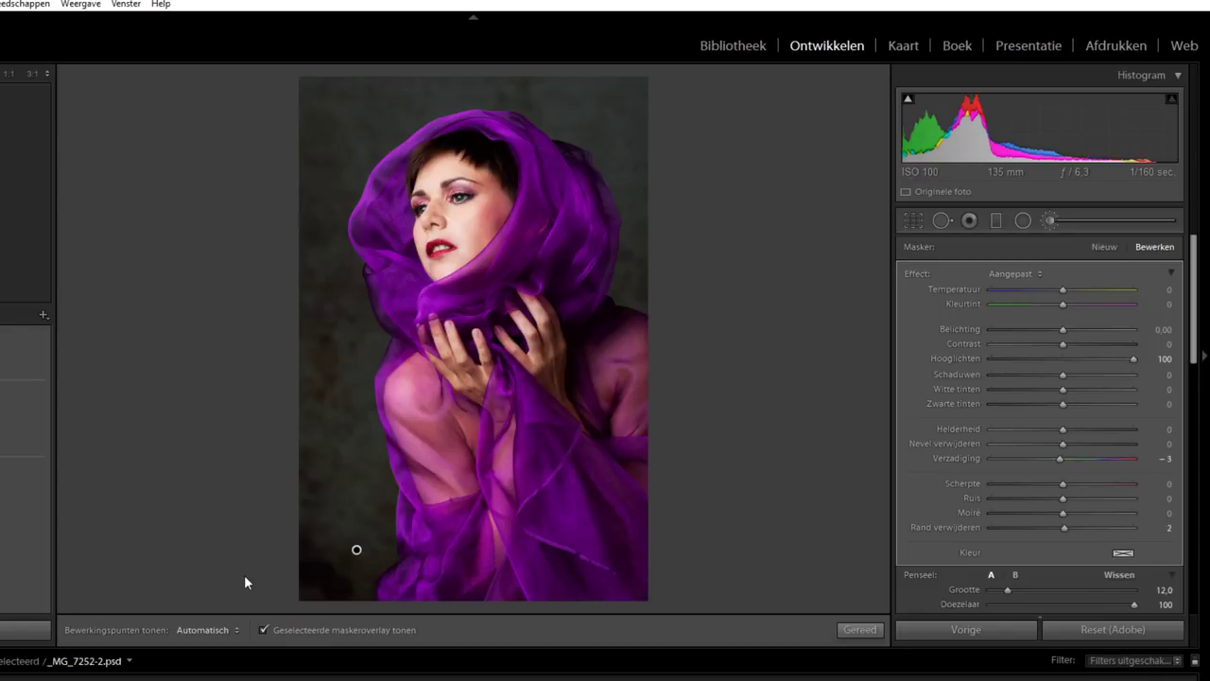
key("shift+o")
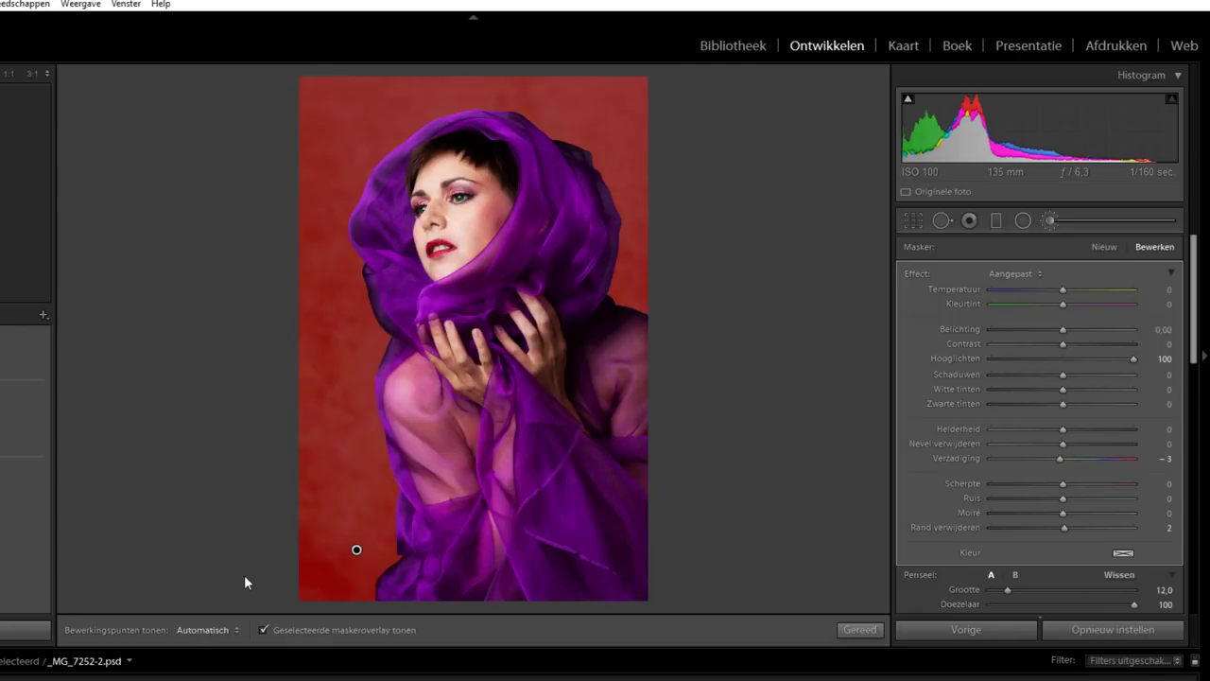
key("o")
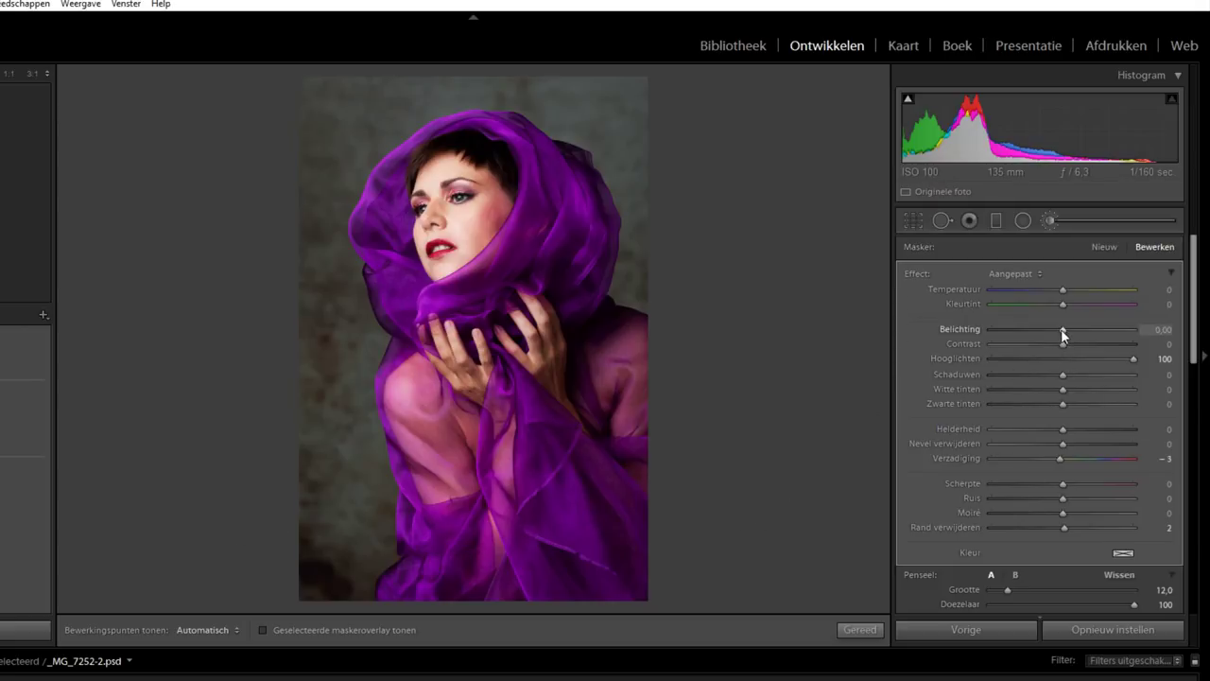
Set the brush mask's Belichting to -4,00 and reset Hooglichten to 0.
left_click_drag(1061, 329, 974, 326)
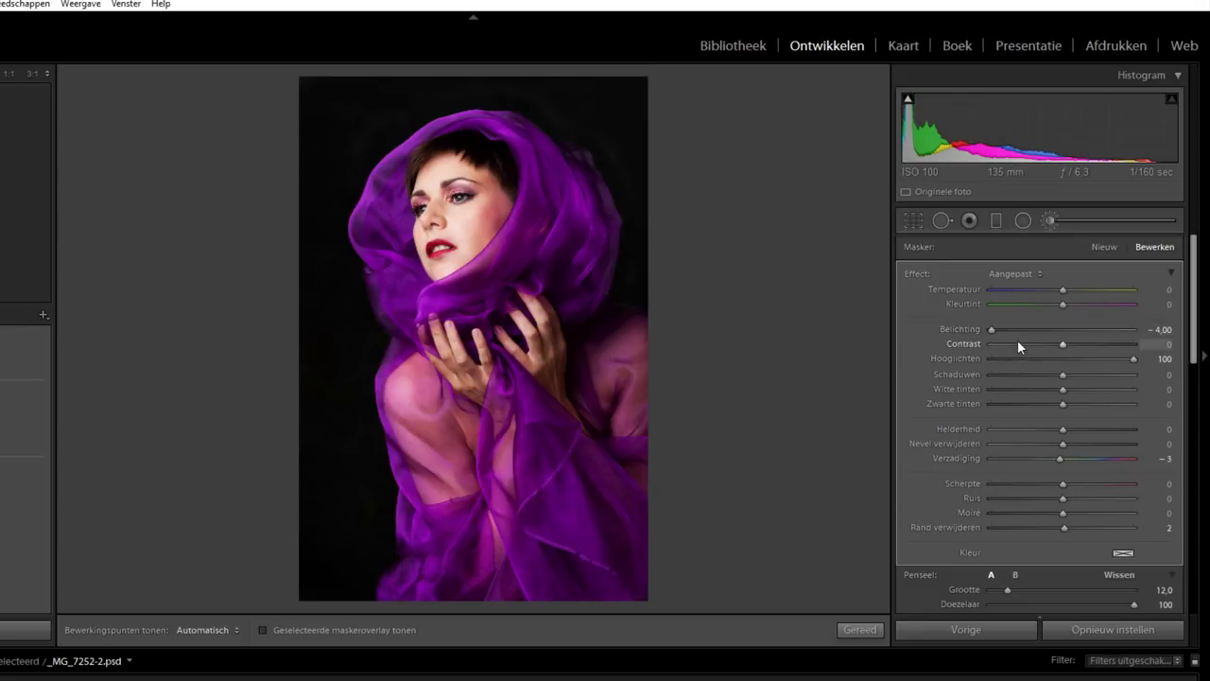
left_click_drag(1016, 330, 1031, 327)
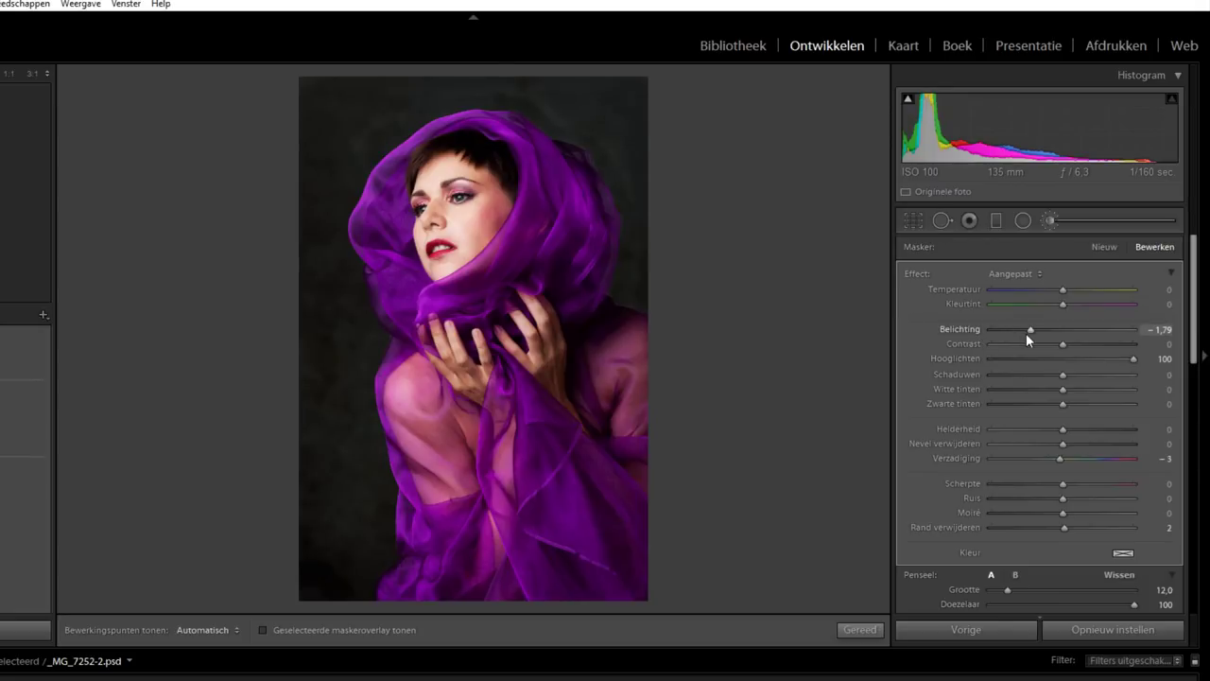
left_click_drag(1029, 329, 942, 329)
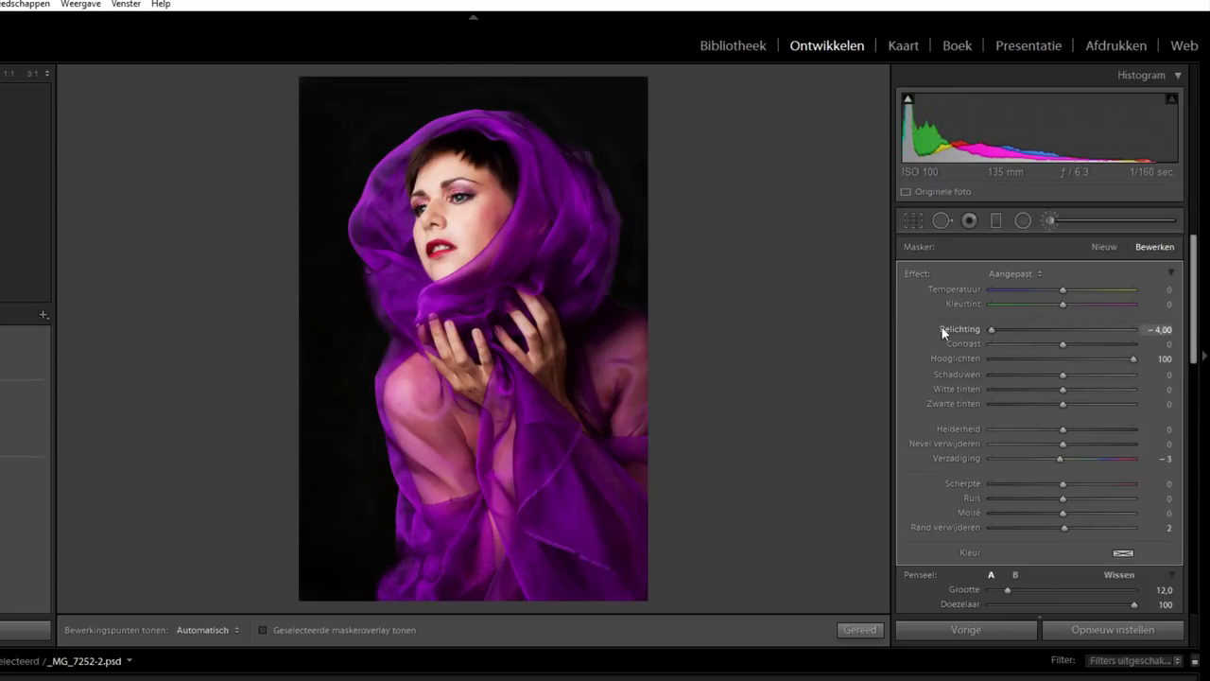
double_click(1132, 359)
Finish the brush edit with Gereed and show the Voor/Na side-by-side view.
left_click(856, 630)
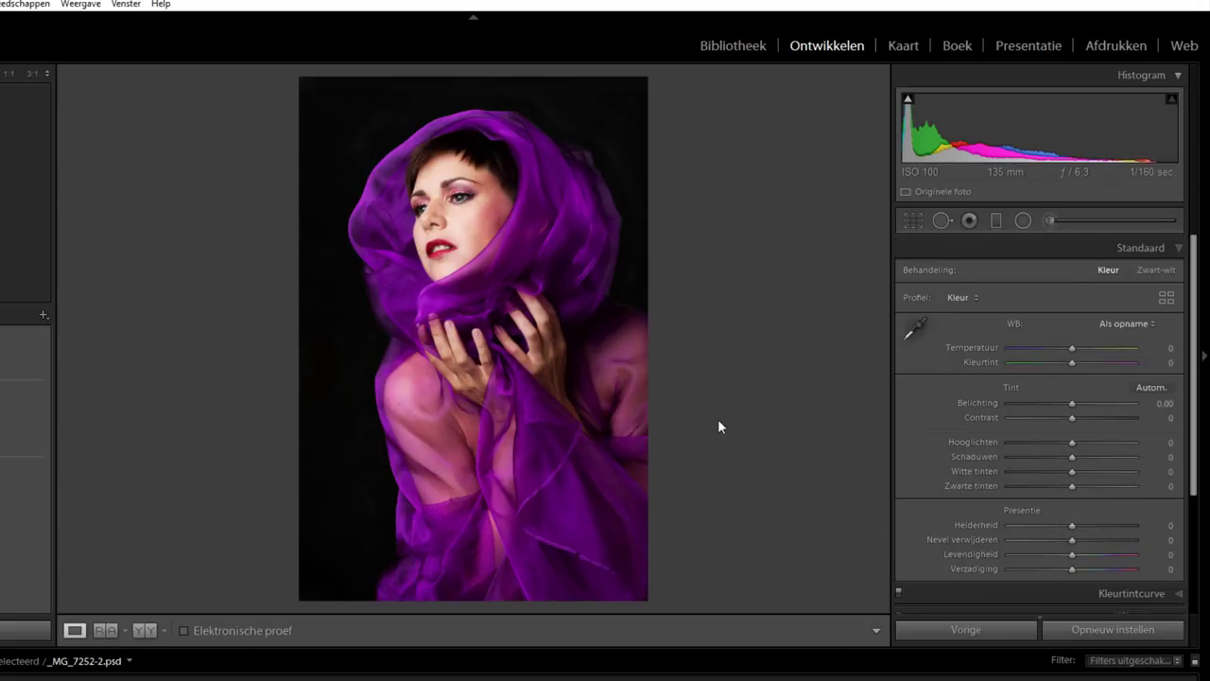
left_click(144, 630)
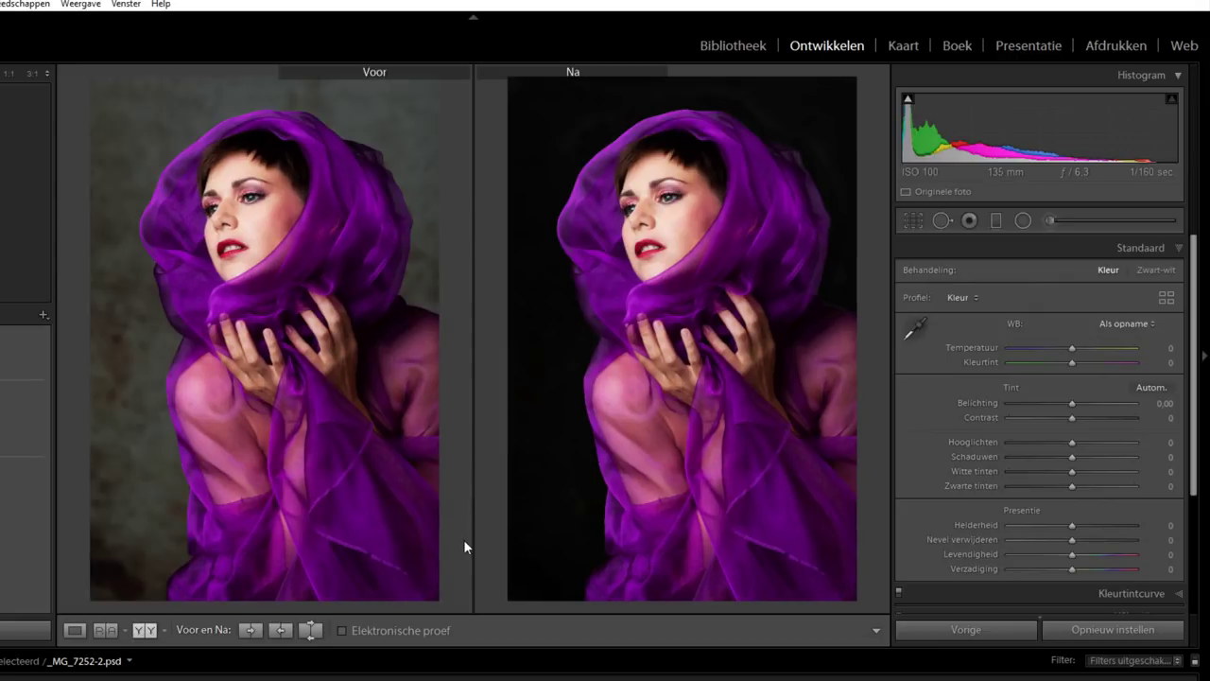